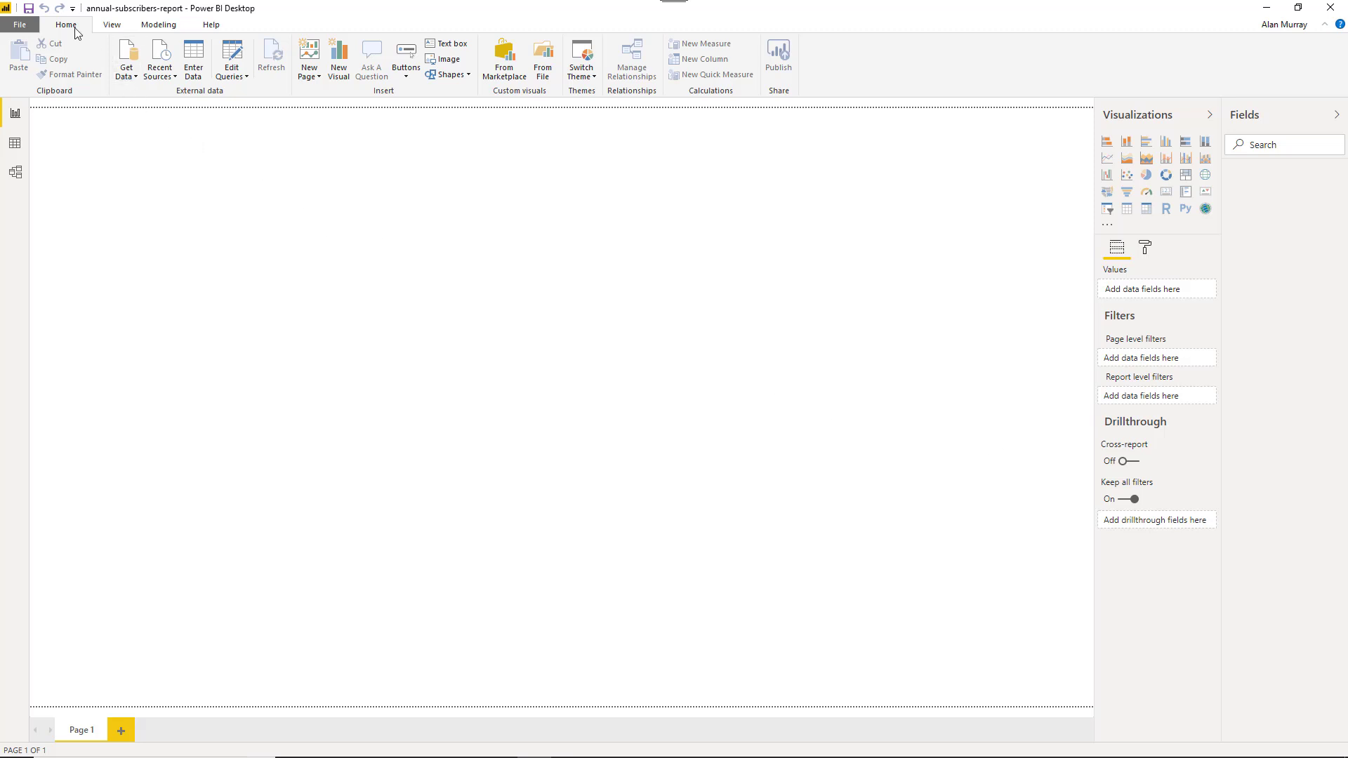
Open the Get Data list of common data sources in the blank report.
{"action": "left_click", "coordinate": [134, 77]}
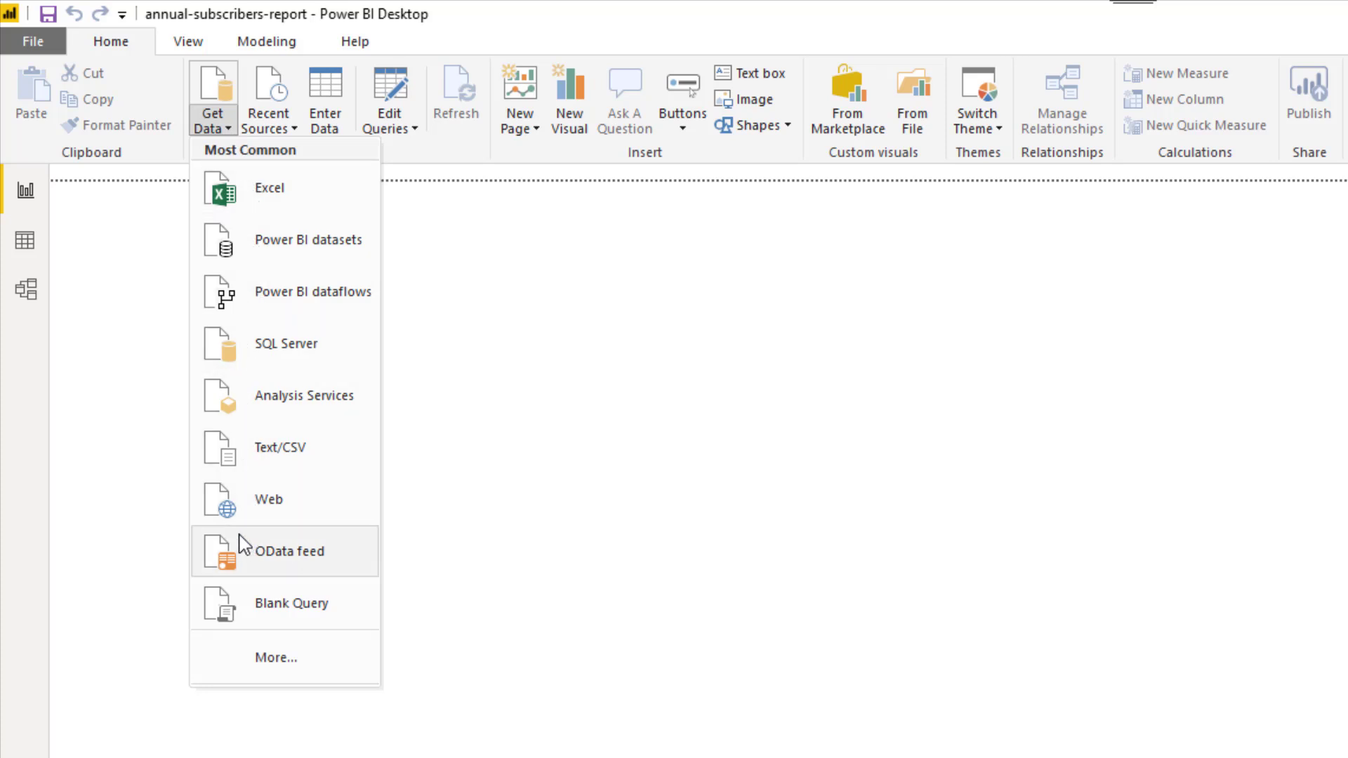
From the full connector catalogue, choose Folder as the data source.
{"action": "left_click", "coordinate": [256, 664]}
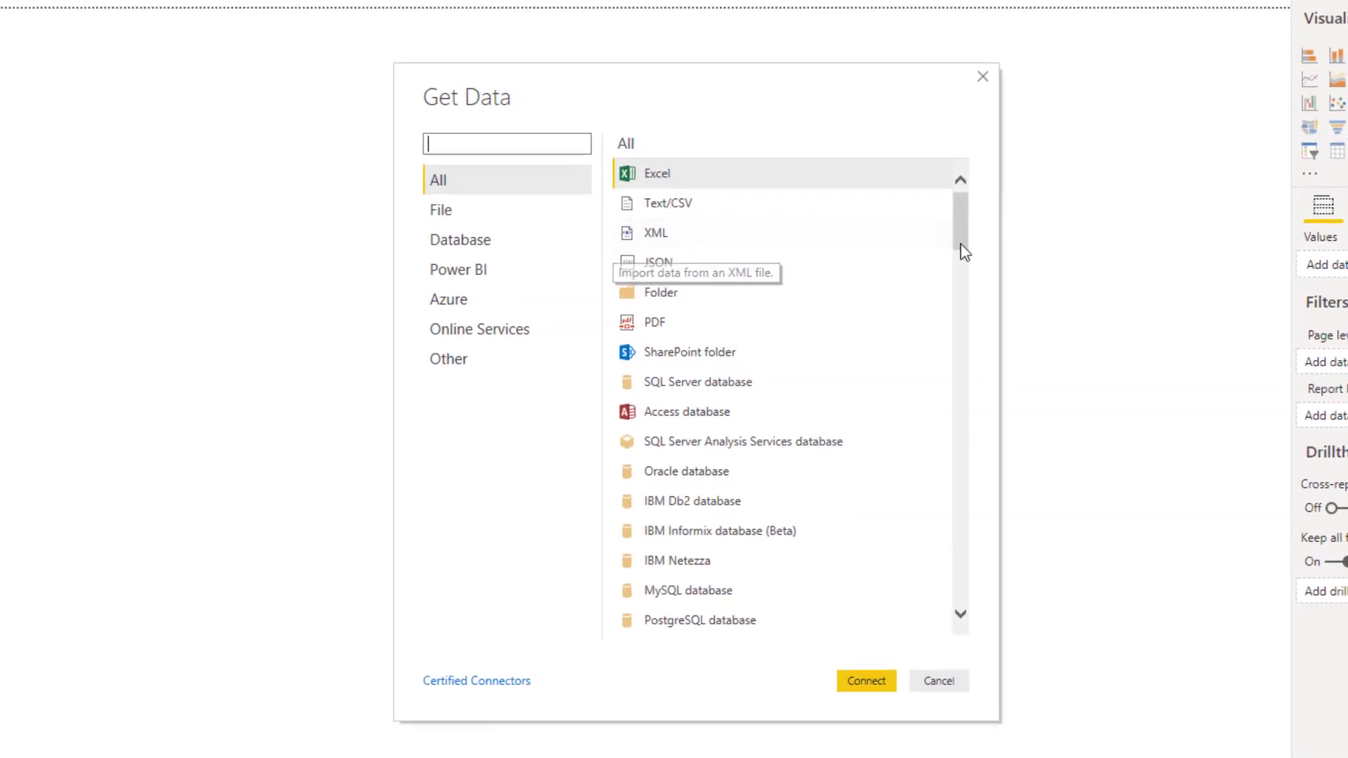
{"action": "left_click_drag", "start_coordinate": [964, 251], "coordinate": [942, 605]}
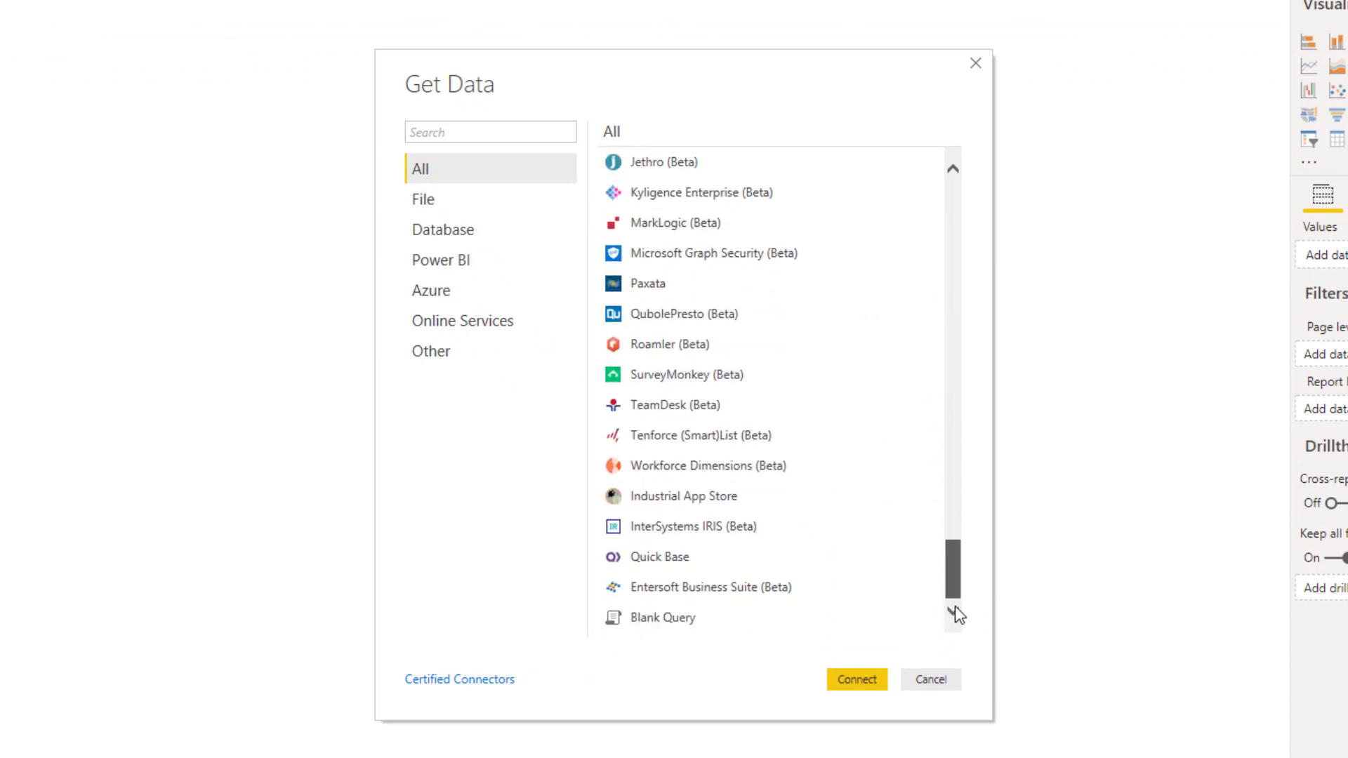
{"action": "left_click", "coordinate": [954, 609]}
{"action": "left_click_drag", "start_coordinate": [959, 565], "coordinate": [946, 184]}
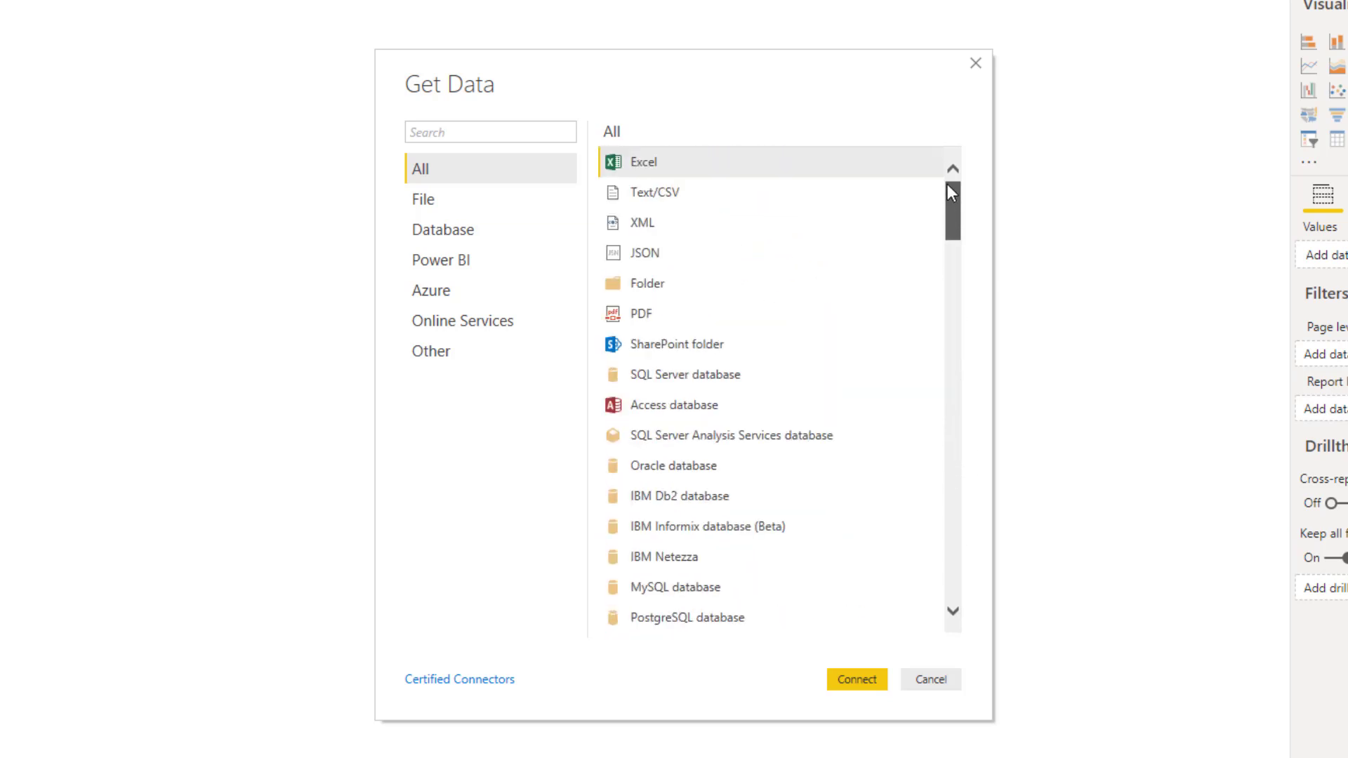
{"action": "left_click", "coordinate": [663, 284]}
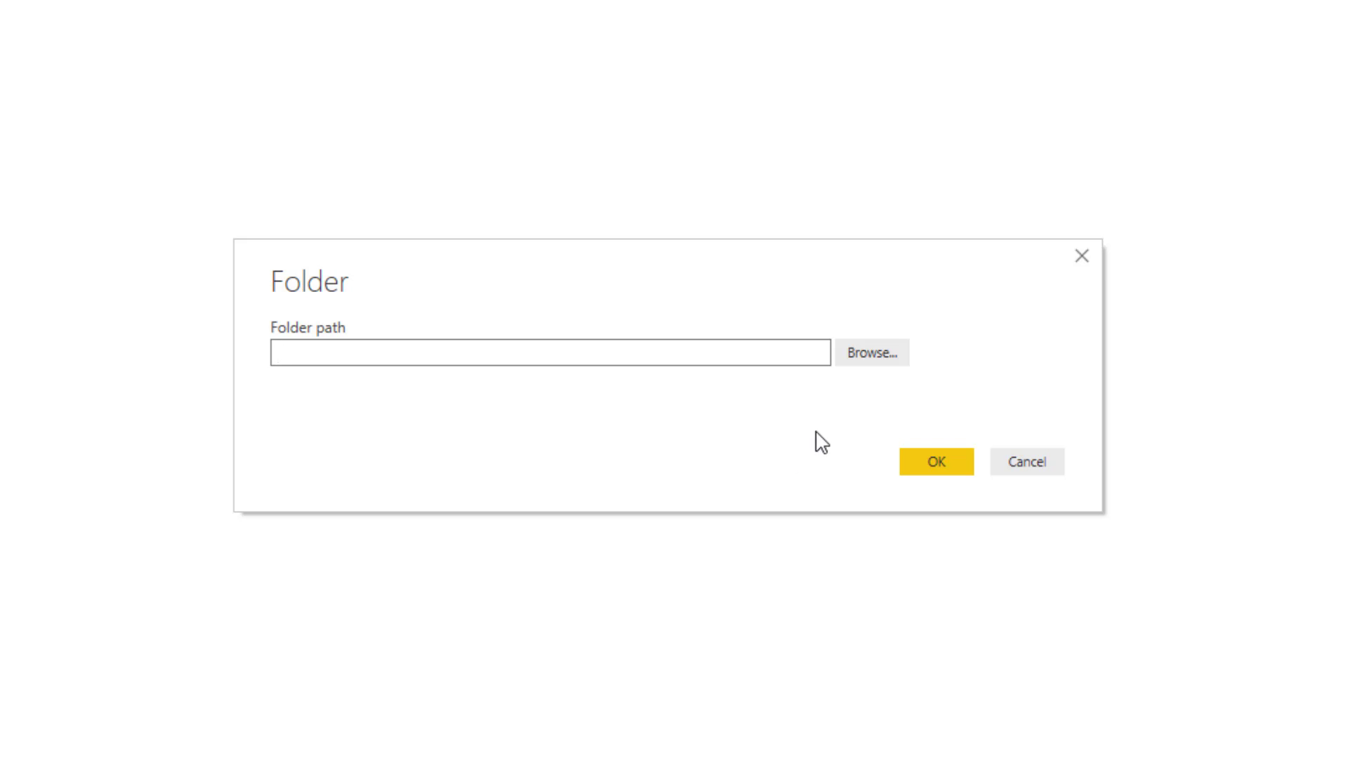
Browse to This PC > Documents > subscribers and select the inner subscribers folder.
{"action": "left_click", "coordinate": [869, 352]}
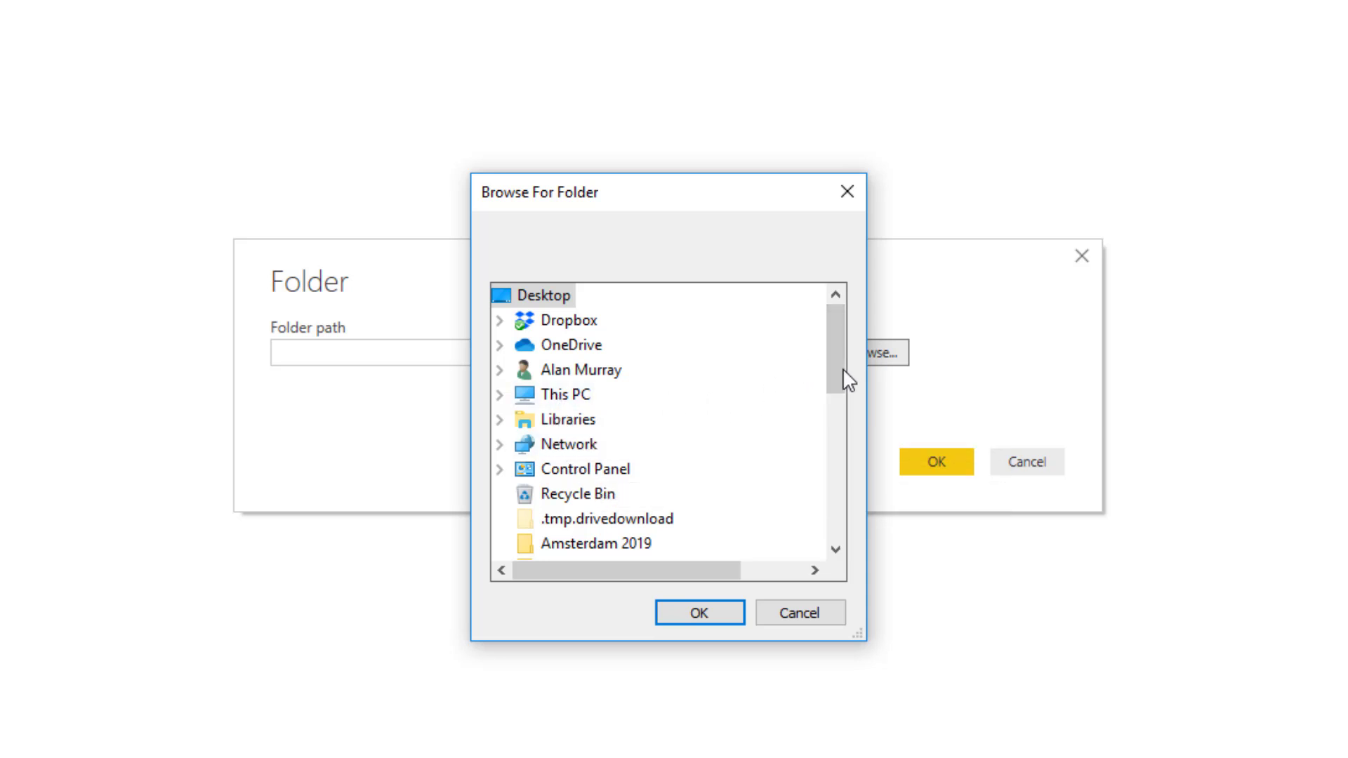
{"action": "left_click_drag", "start_coordinate": [843, 371], "coordinate": [836, 325]}
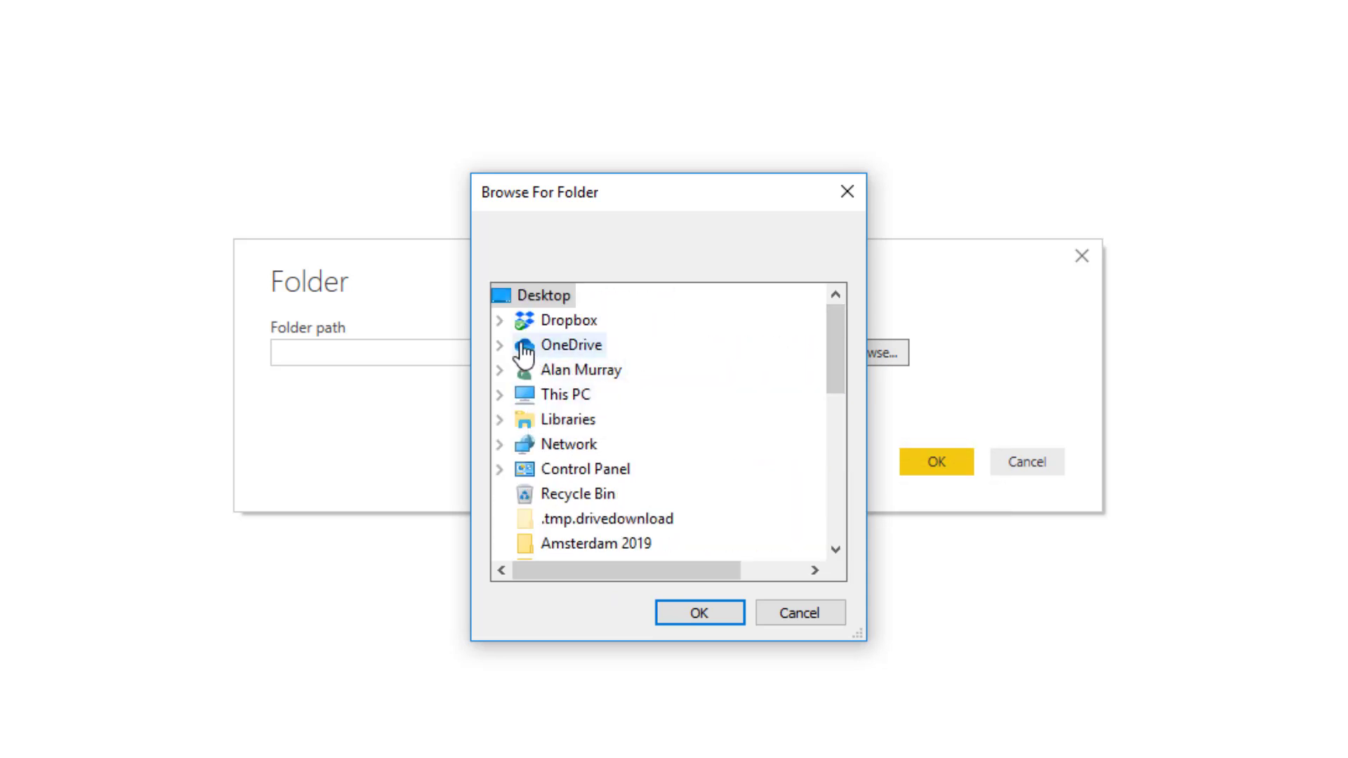
{"action": "left_click", "coordinate": [499, 394]}
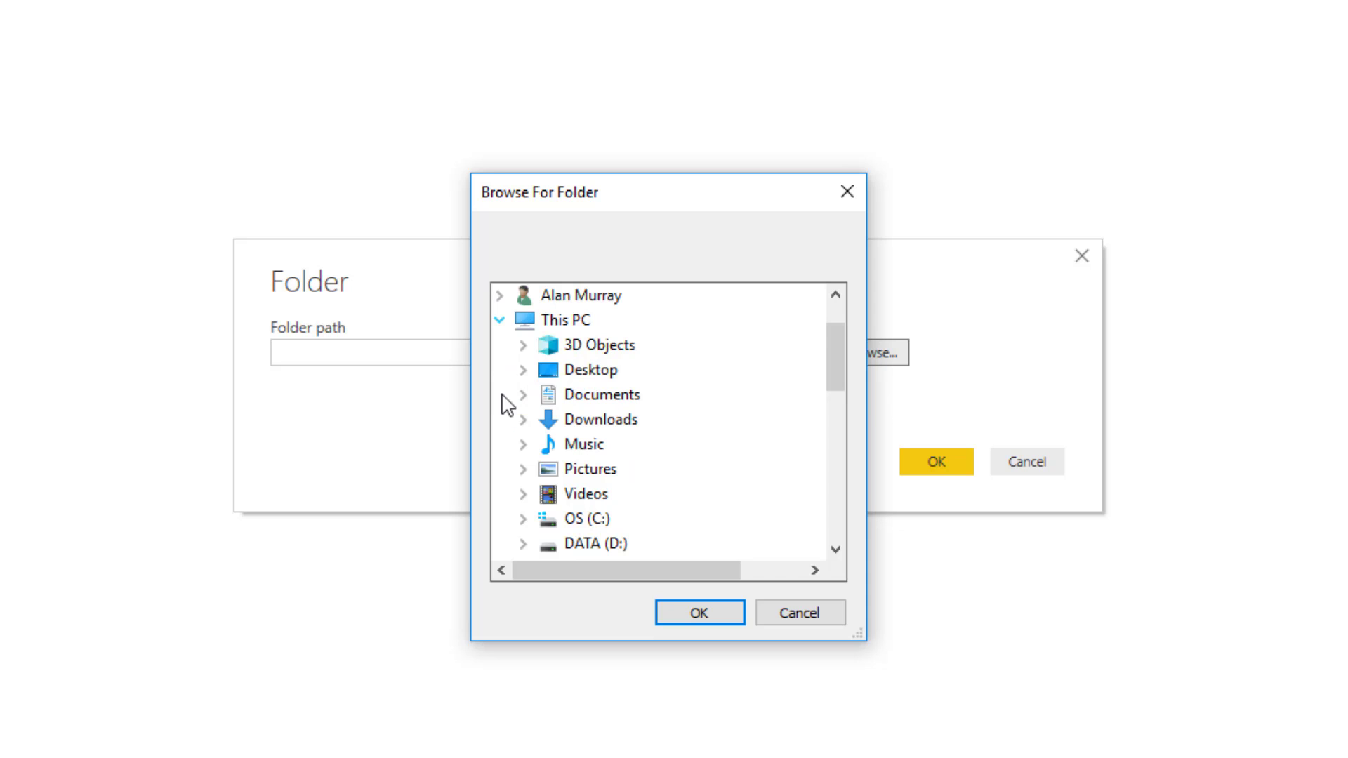
{"action": "double_click", "coordinate": [584, 402]}
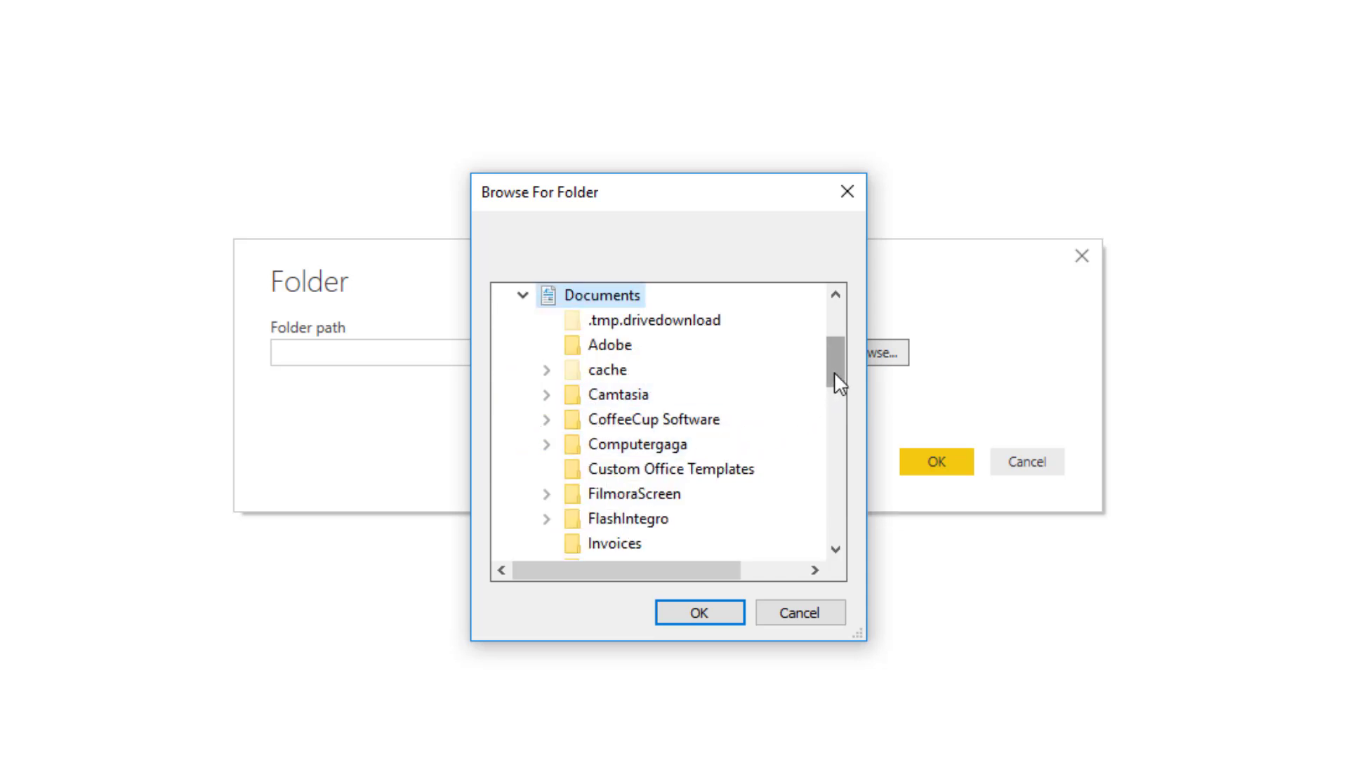
{"action": "left_click_drag", "start_coordinate": [834, 372], "coordinate": [834, 410]}
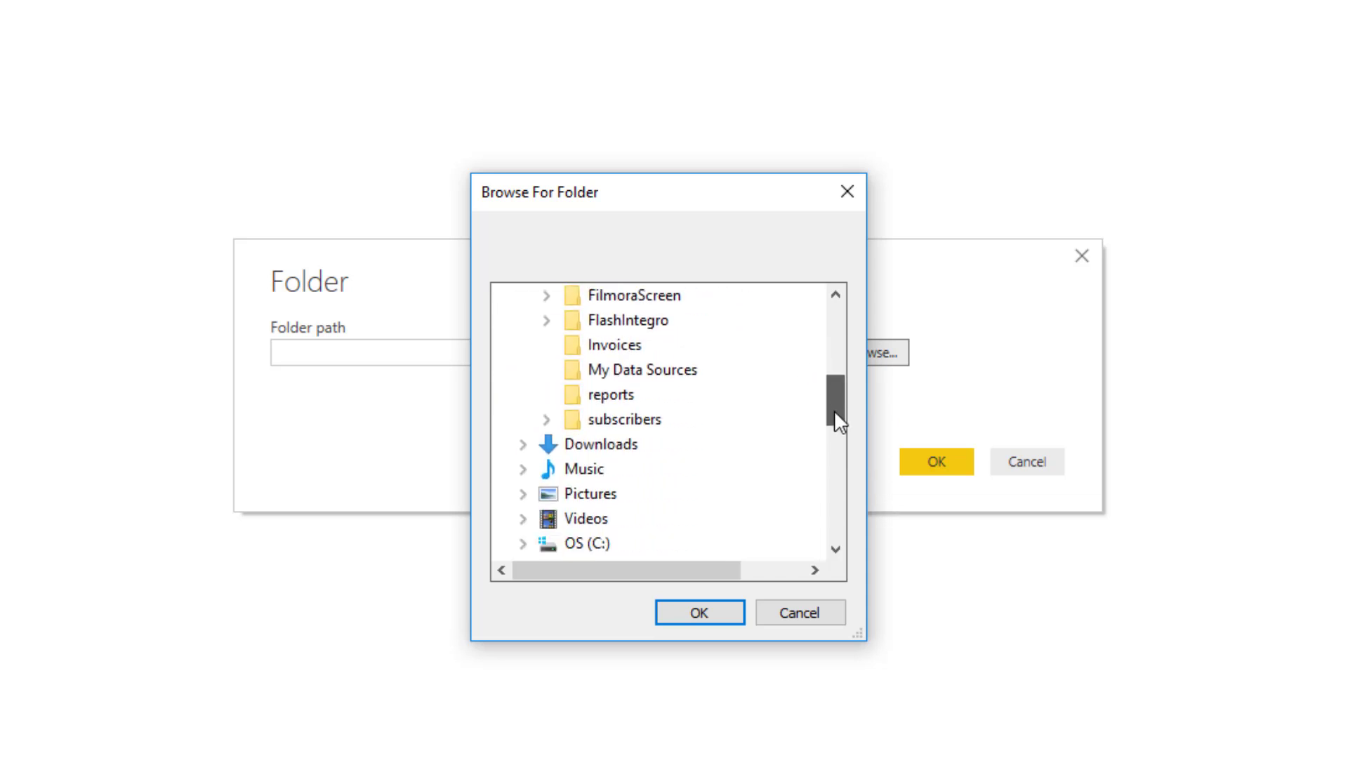
{"action": "double_click", "coordinate": [596, 419]}
{"action": "left_click_drag", "start_coordinate": [837, 384], "coordinate": [823, 416]}
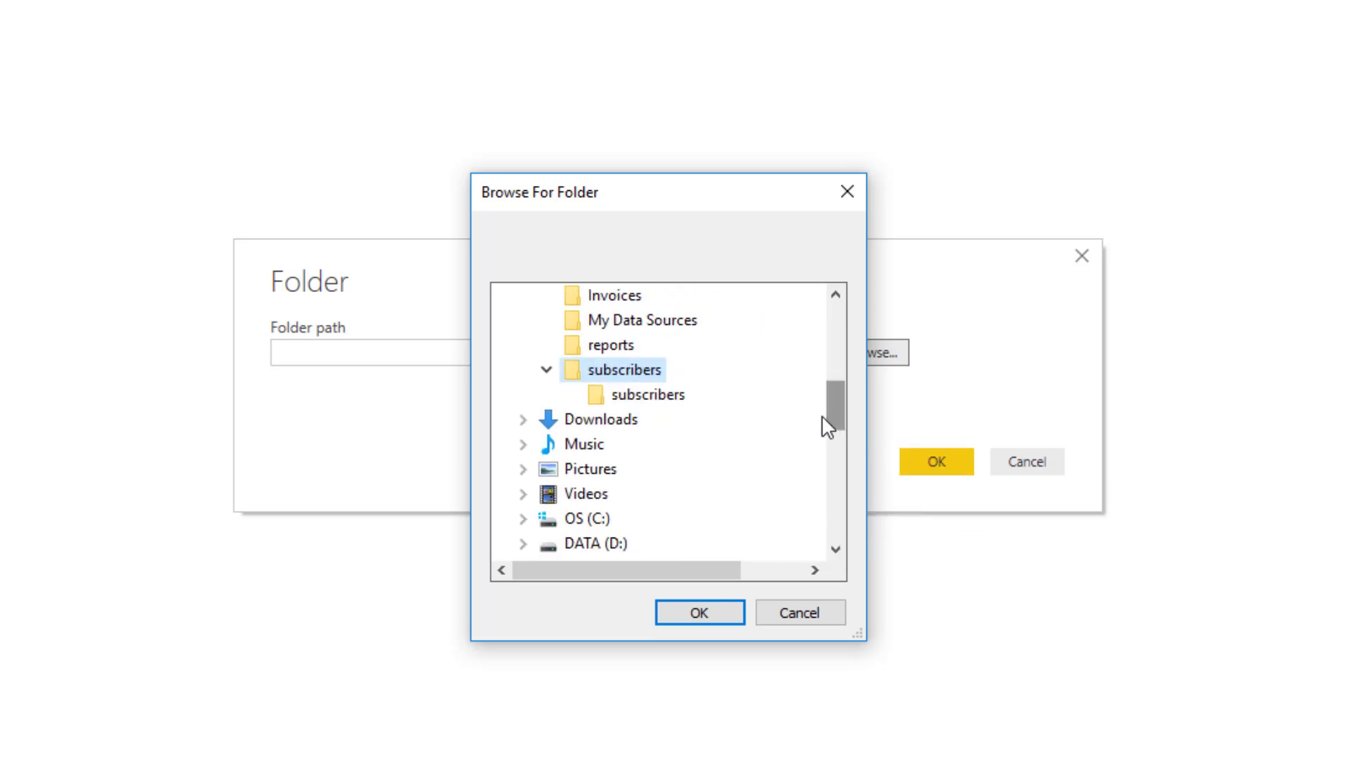
{"action": "left_click", "coordinate": [647, 395]}
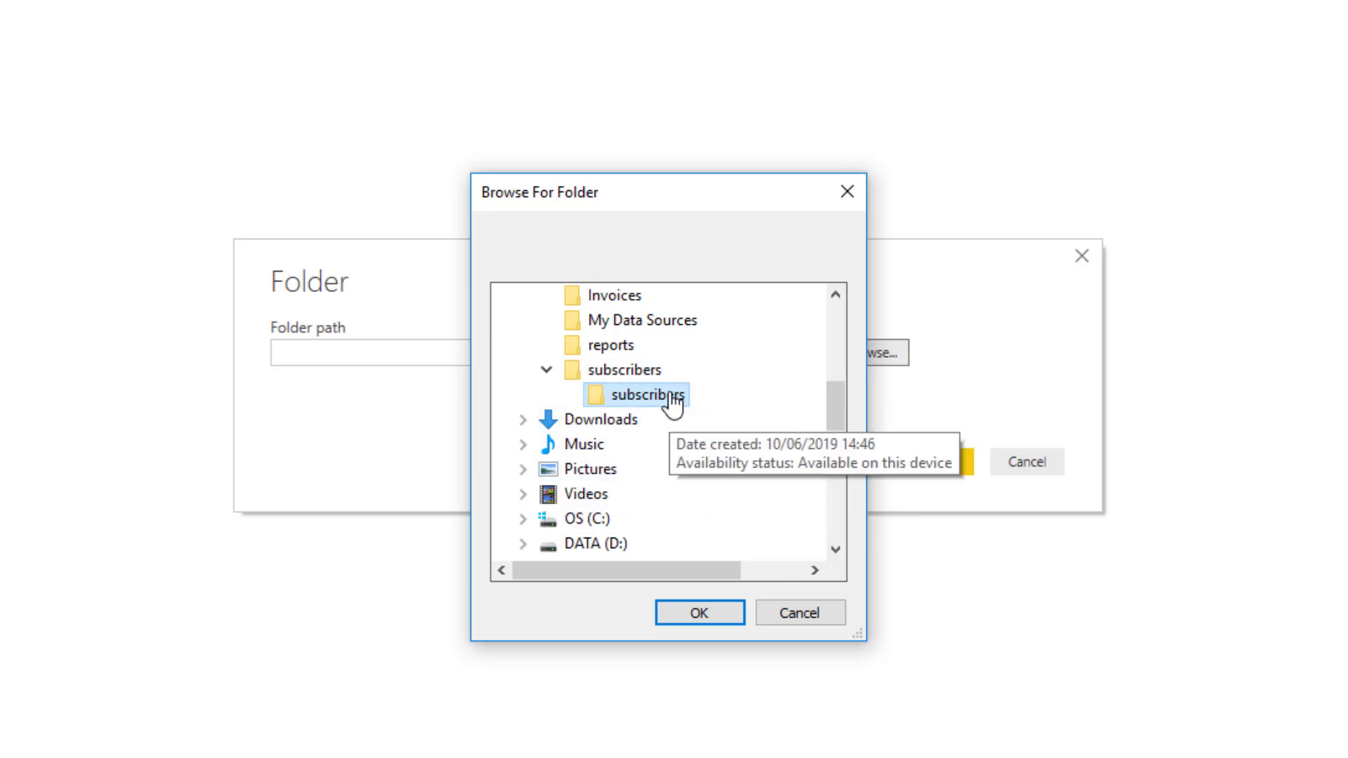
Confirm the subscribers folder path and connect, listing new.csv and renewals.csv.
{"action": "left_click", "coordinate": [684, 612]}
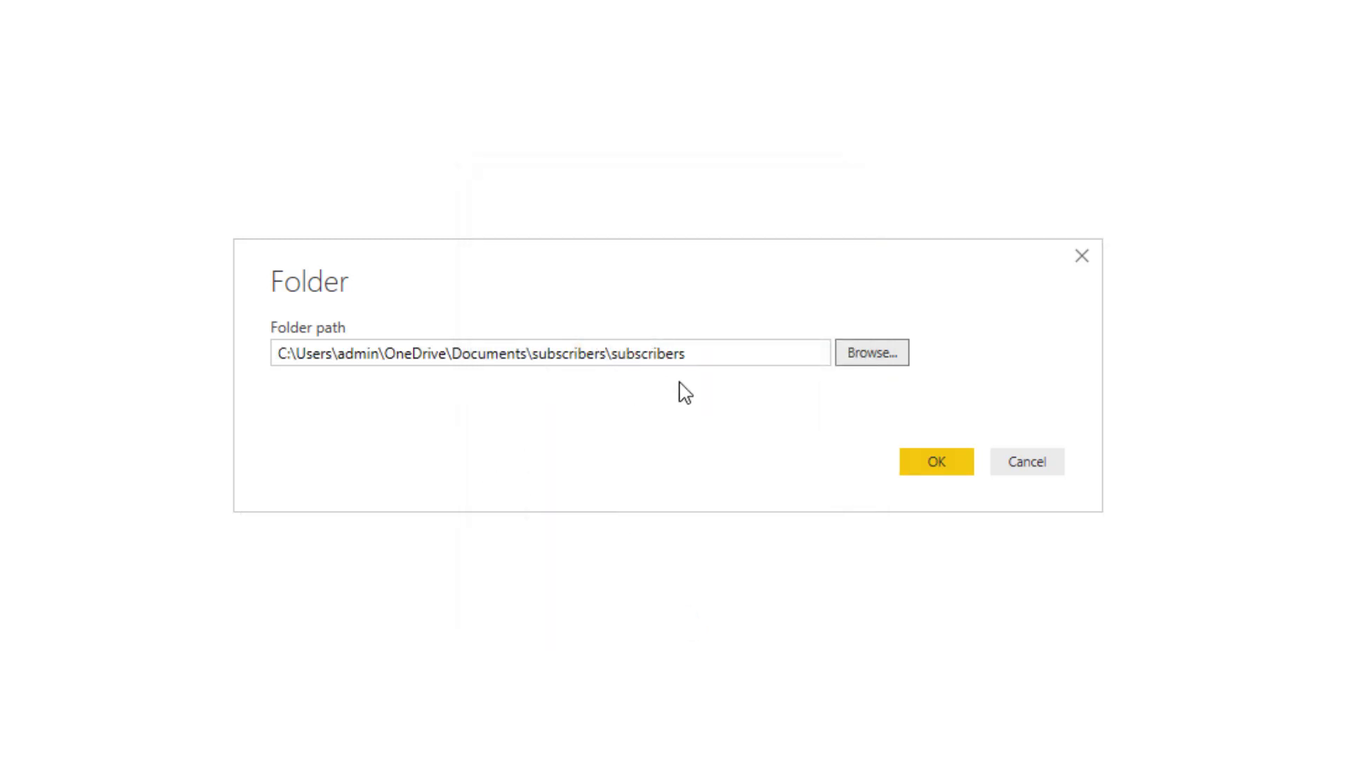
{"action": "left_click", "coordinate": [928, 465]}
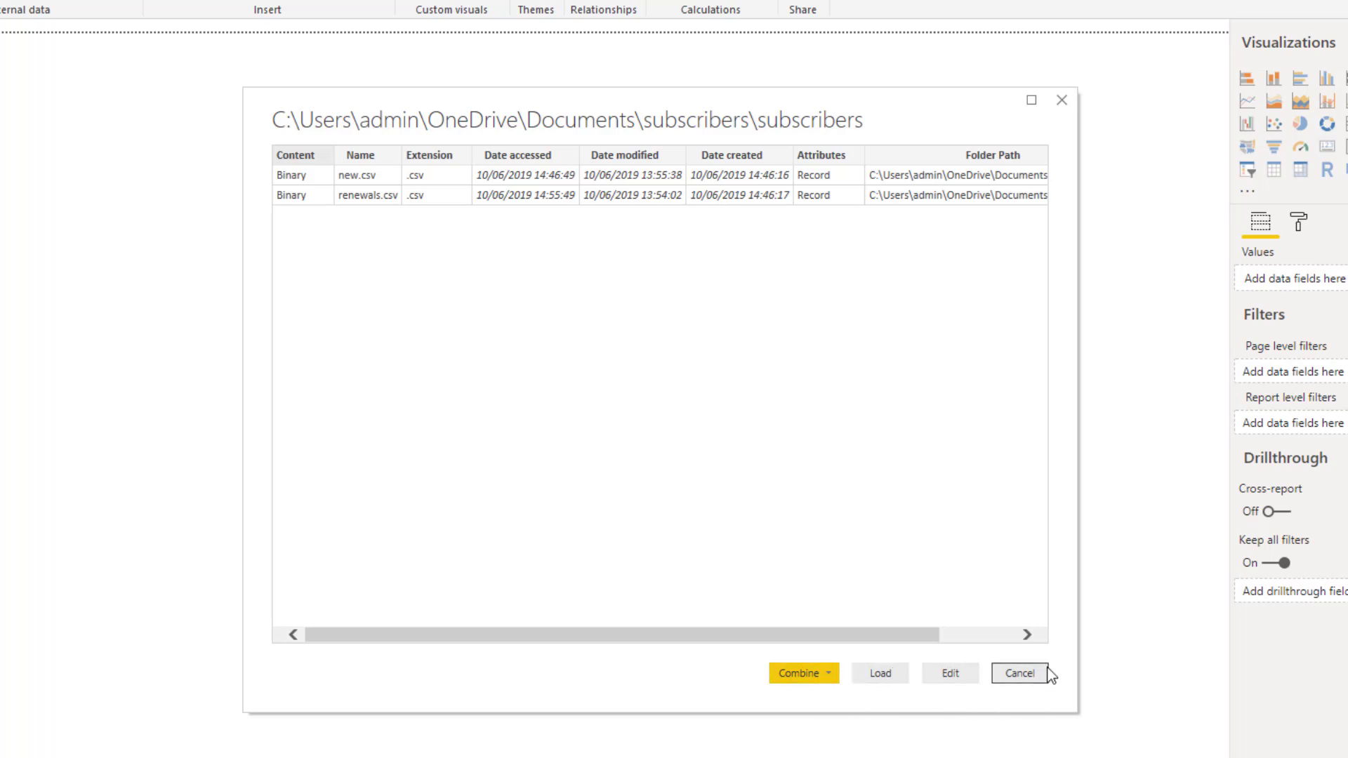
Open the subscribers folder file list in Power Query Editor for editing.
{"action": "left_click", "coordinate": [948, 674]}
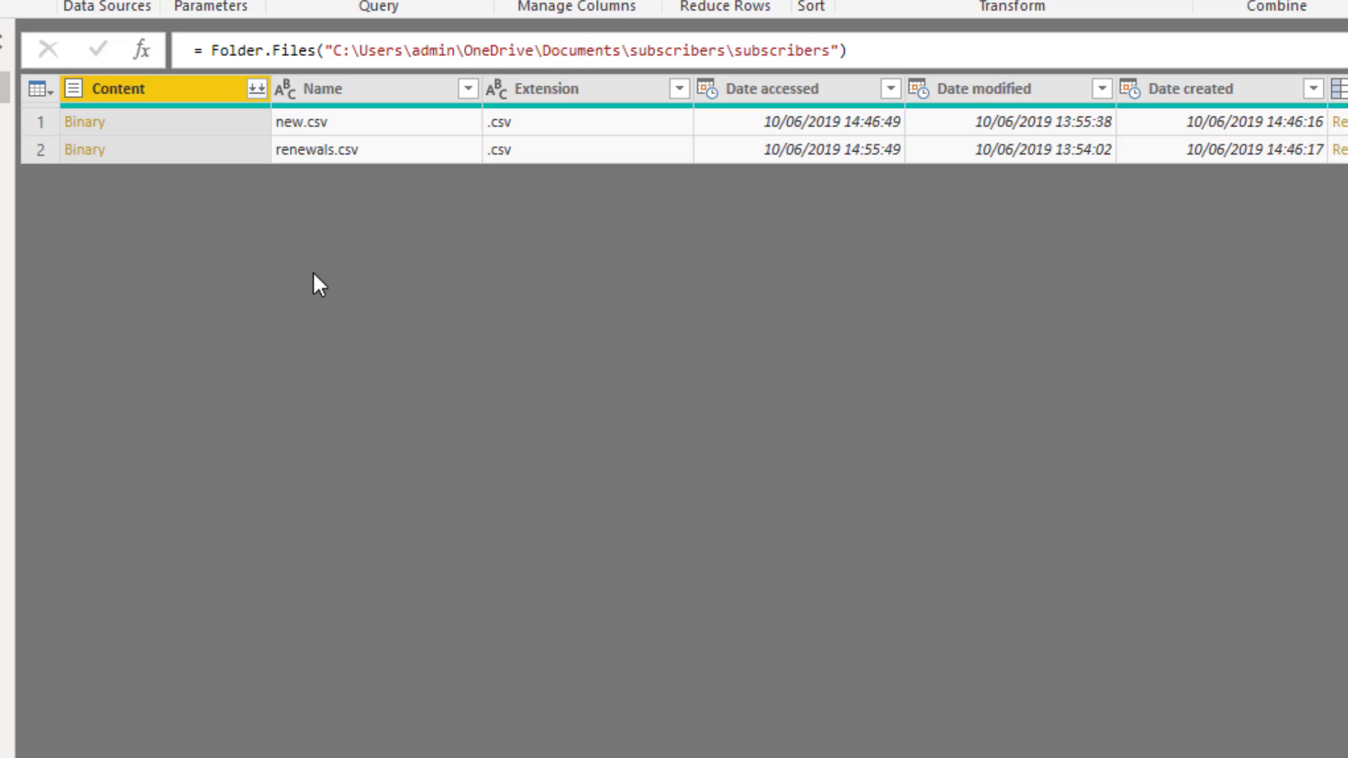
Start combining the two CSV files and move the Combine Files window right.
{"action": "left_click", "coordinate": [255, 87]}
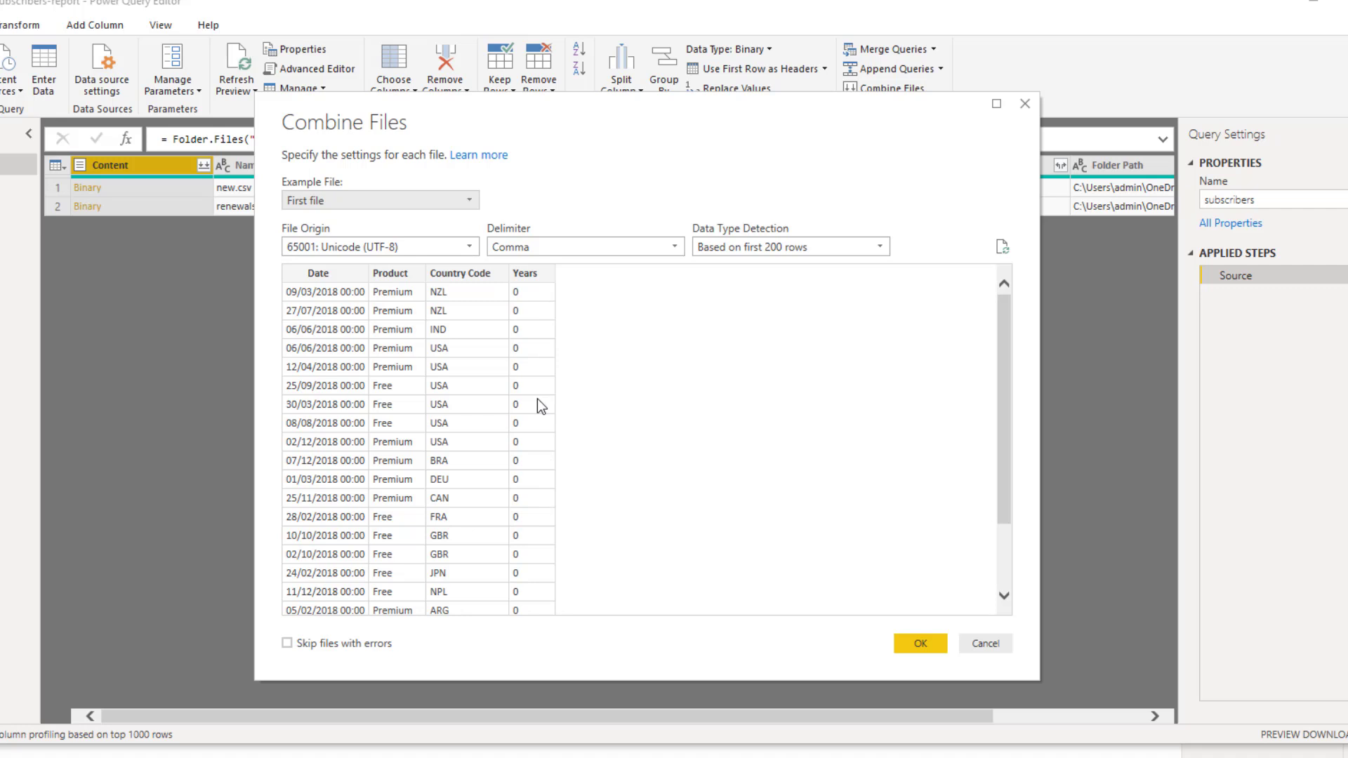
{"action": "left_click_drag", "start_coordinate": [414, 107], "coordinate": [519, 115]}
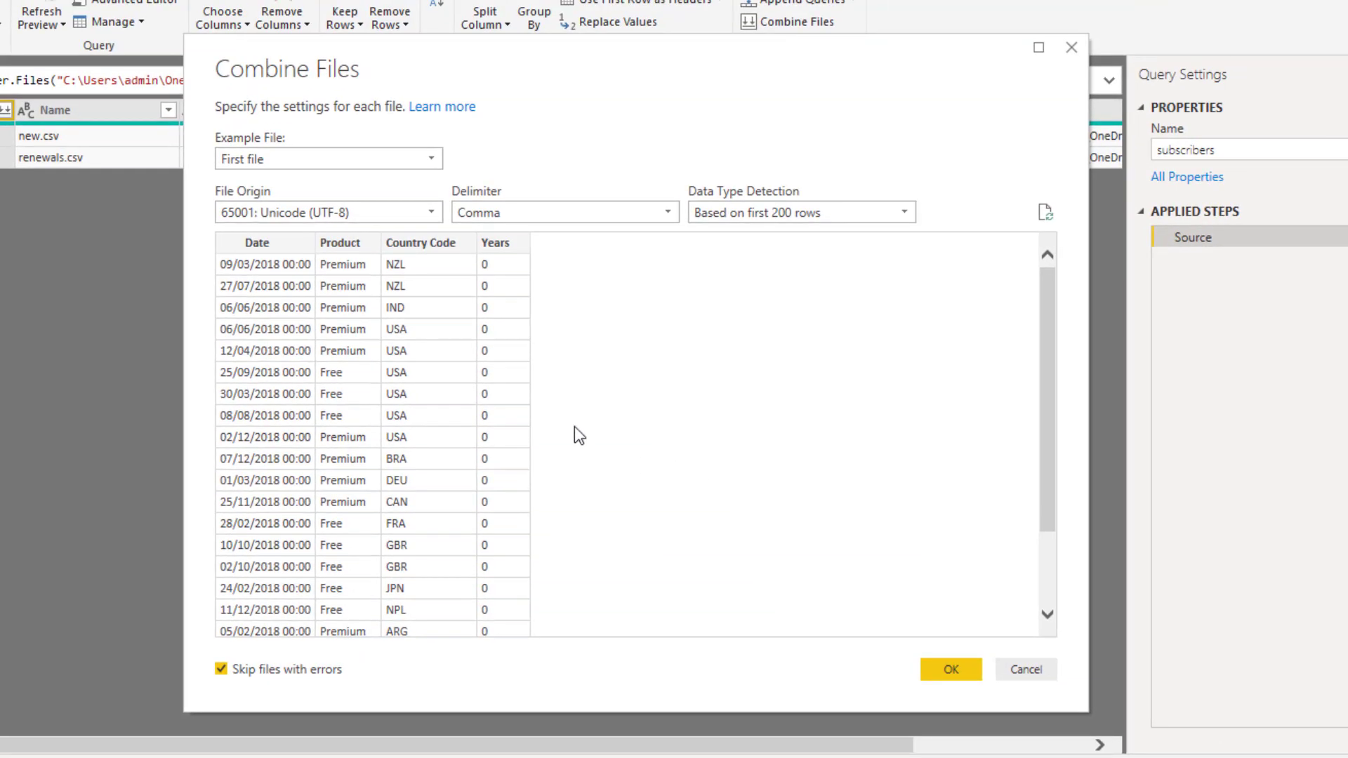
Combine new.csv and renewals.csv into one table and bring up Replace Values.
{"action": "left_click", "coordinate": [958, 675]}
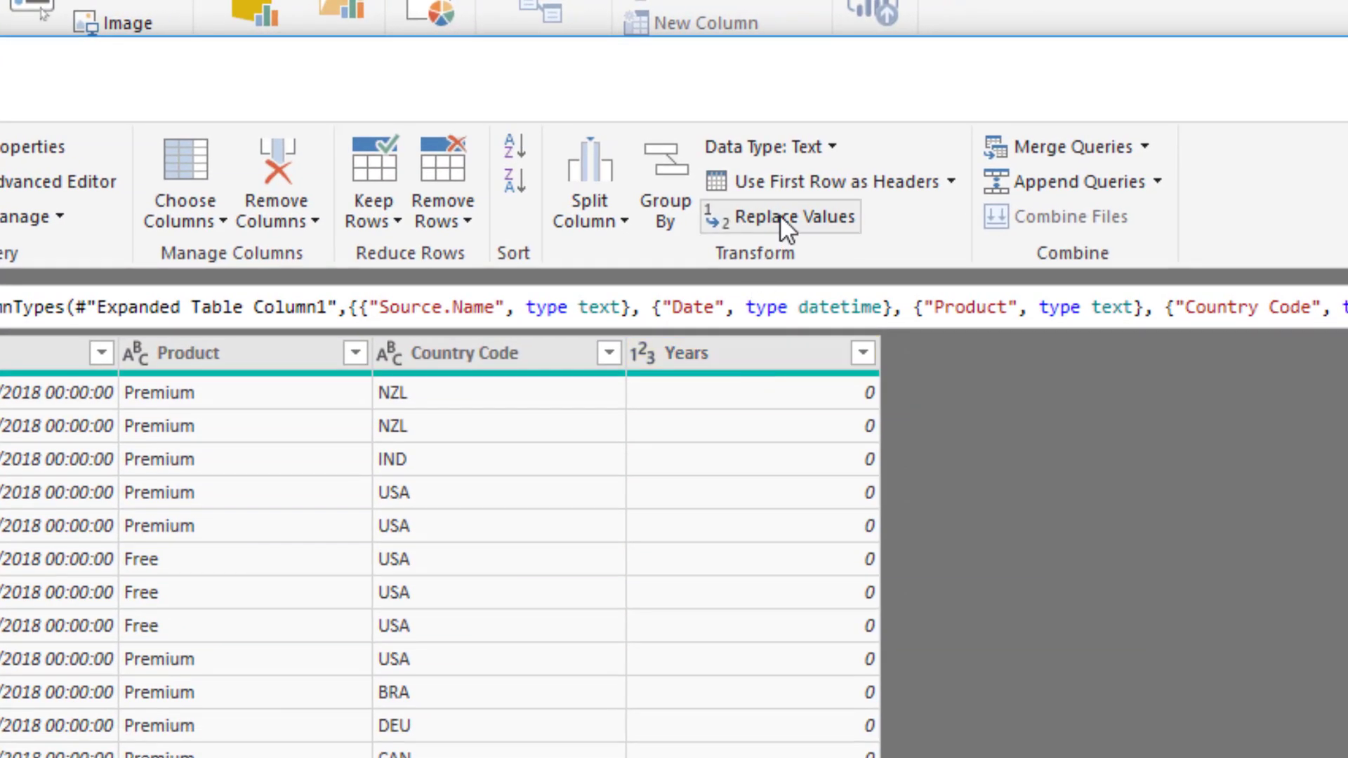
{"action": "left_click", "coordinate": [779, 215]}
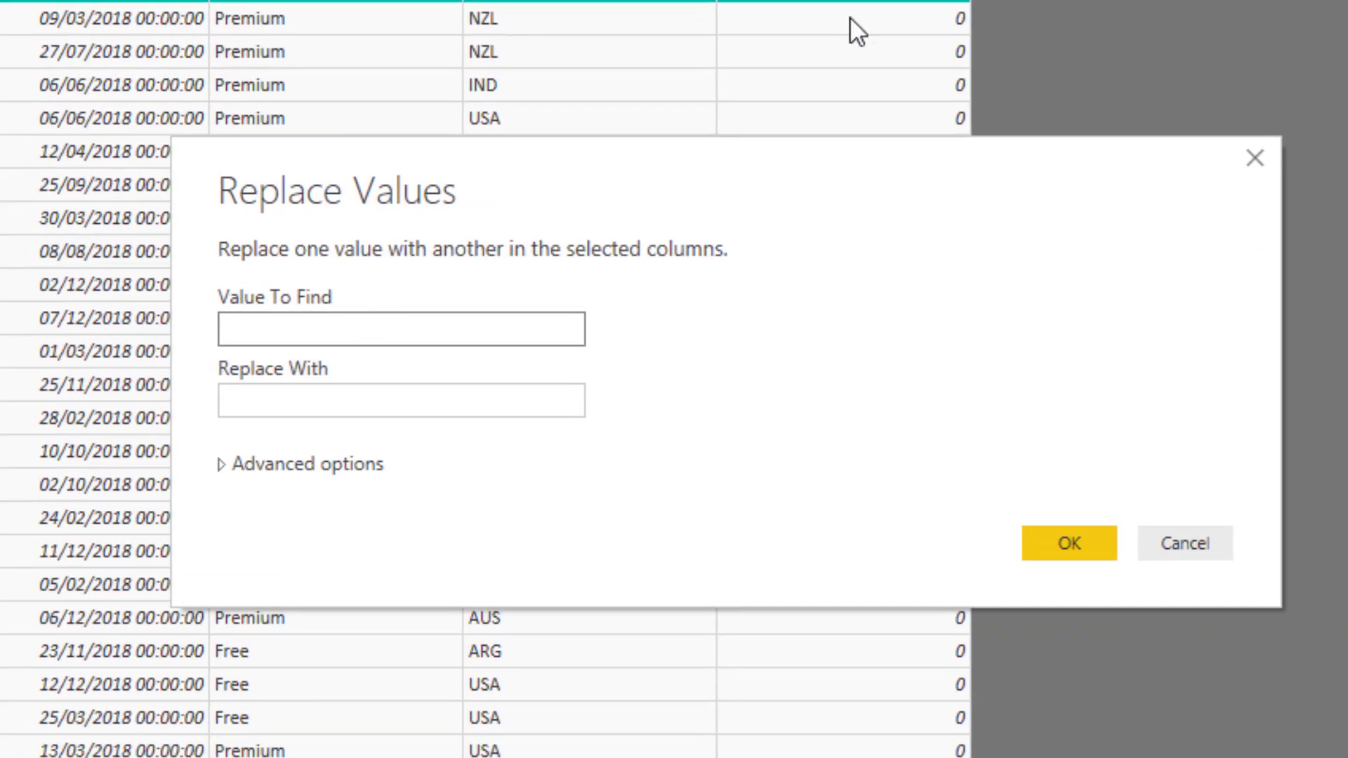
Replace '.csv' with nothing in the Source.Name column.
{"action": "type", "text": ".csv"}
{"action": "left_click", "coordinate": [1051, 547]}
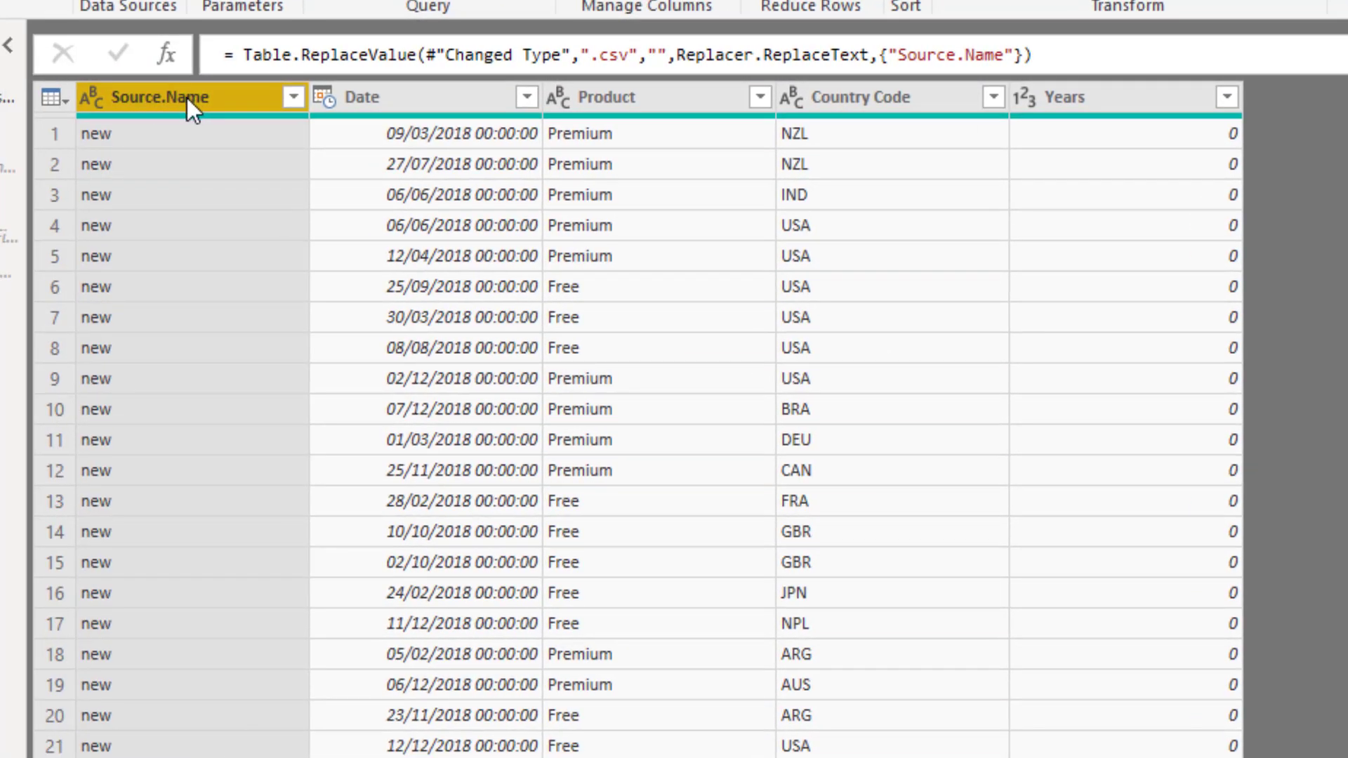
Rename the Source.Name column header to 'Type'.
{"action": "double_click", "coordinate": [186, 98]}
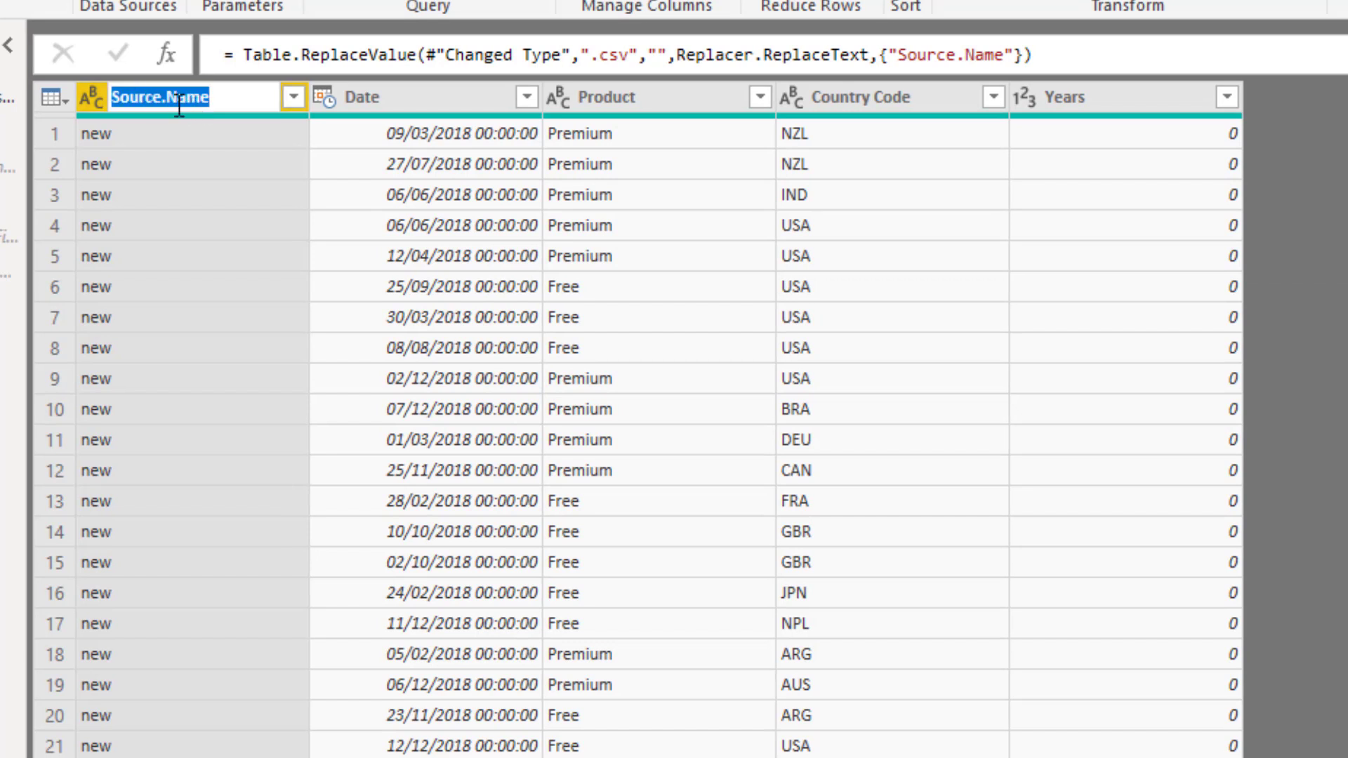
{"action": "type", "text": "Typ"}
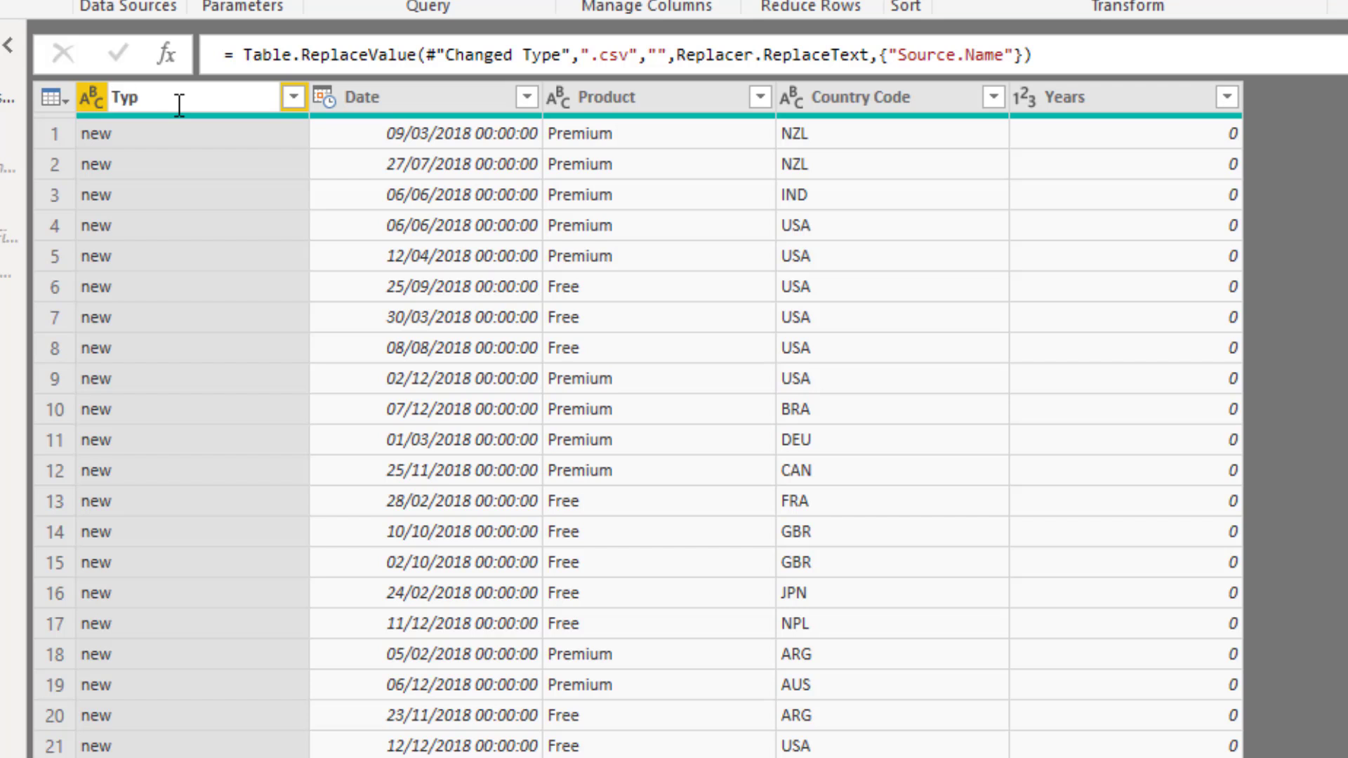
{"action": "type", "text": "e"}
{"action": "key", "text": "Return"}
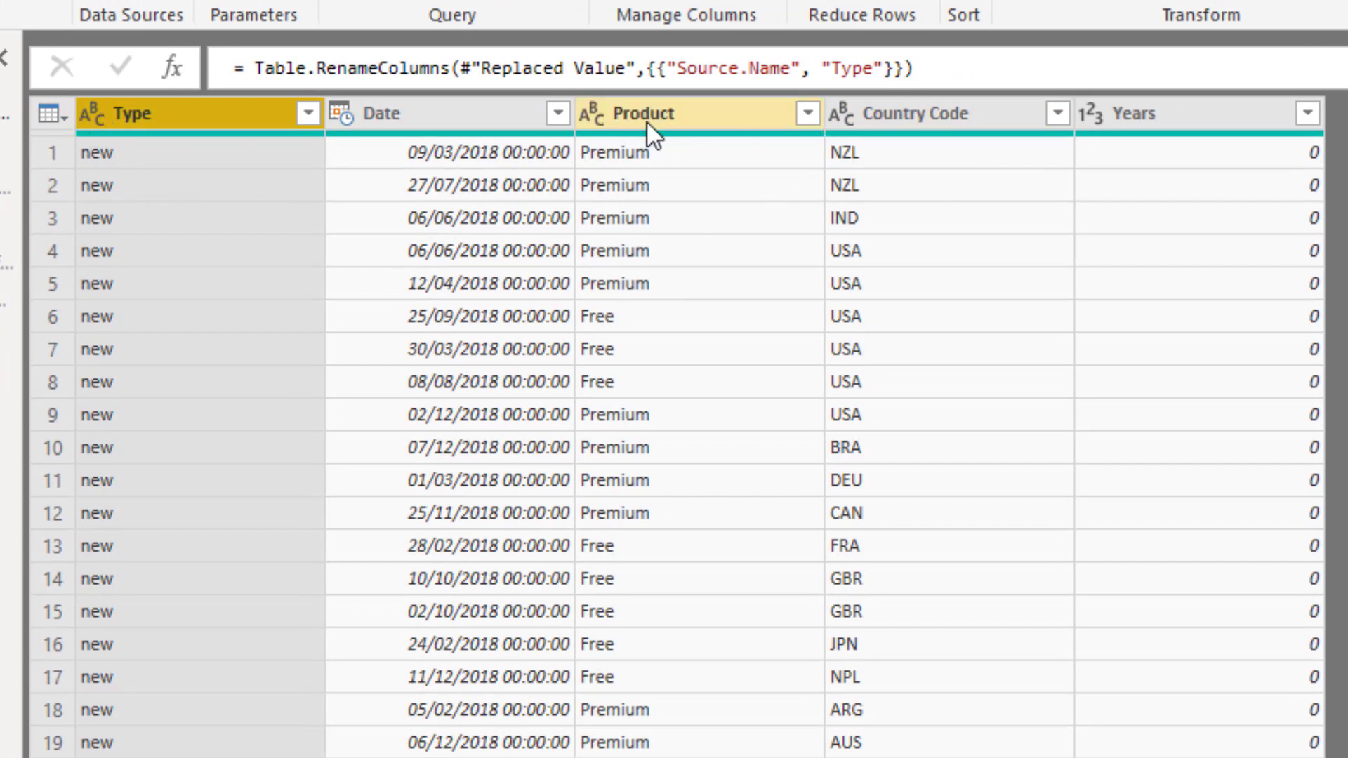
Change the Date column's data type to Date.
{"action": "left_click", "coordinate": [344, 114]}
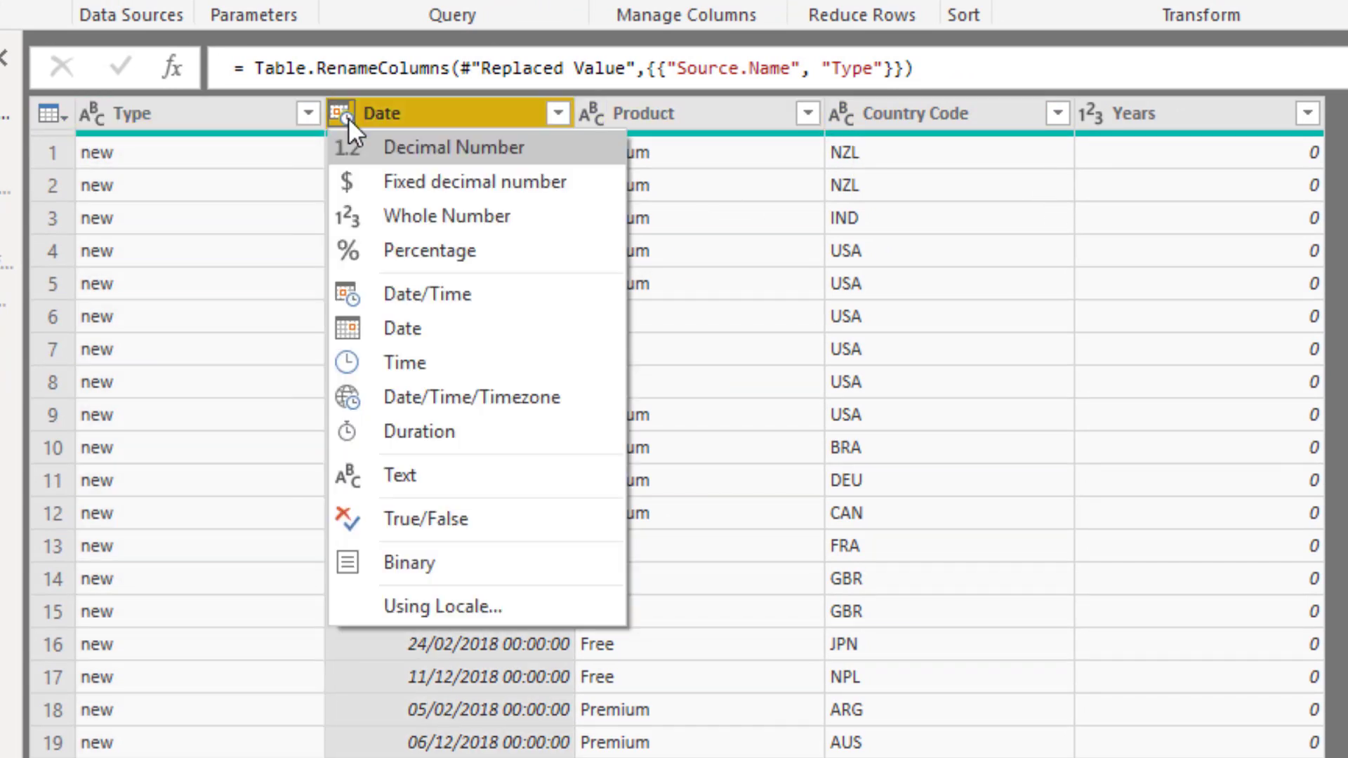
{"action": "left_click", "coordinate": [431, 331]}
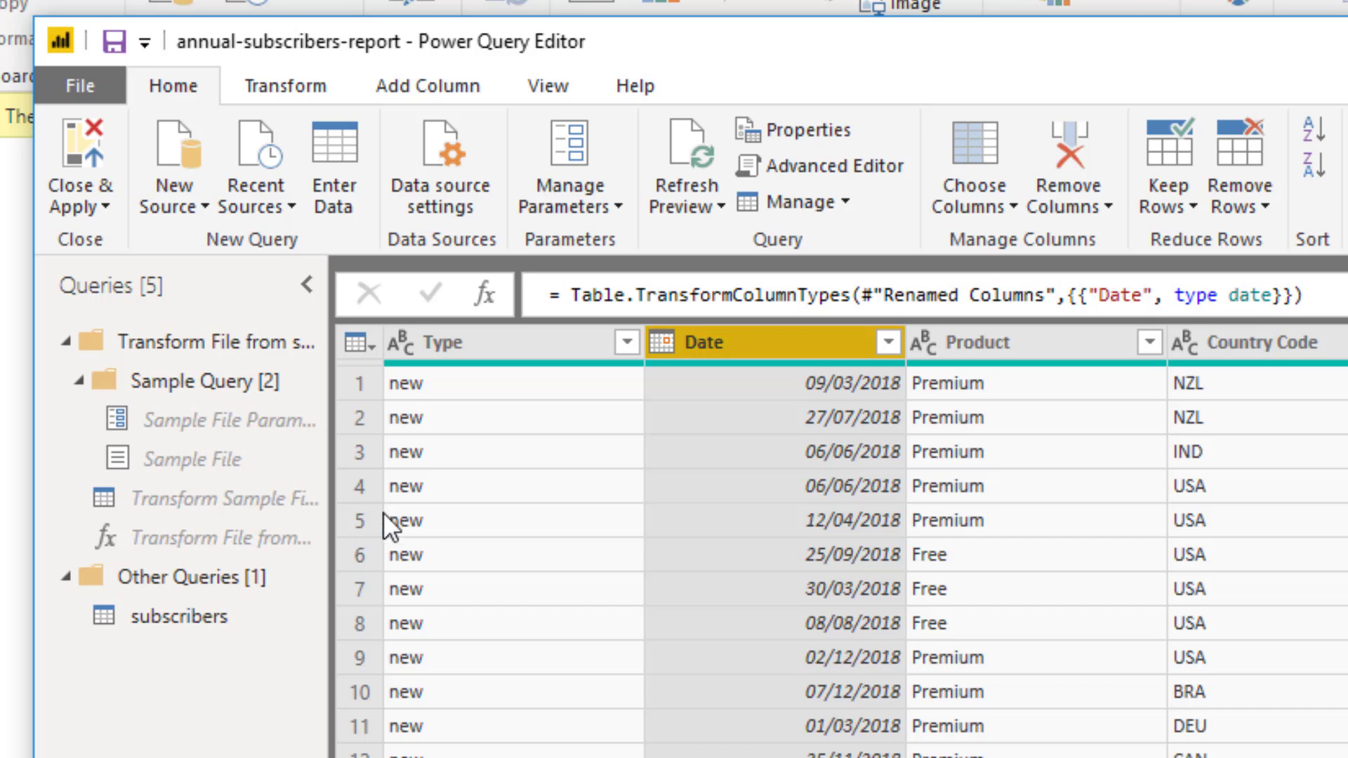
Apply the subscribers query changes and return to the report with its five fields loaded.
{"action": "left_click", "coordinate": [67, 153]}
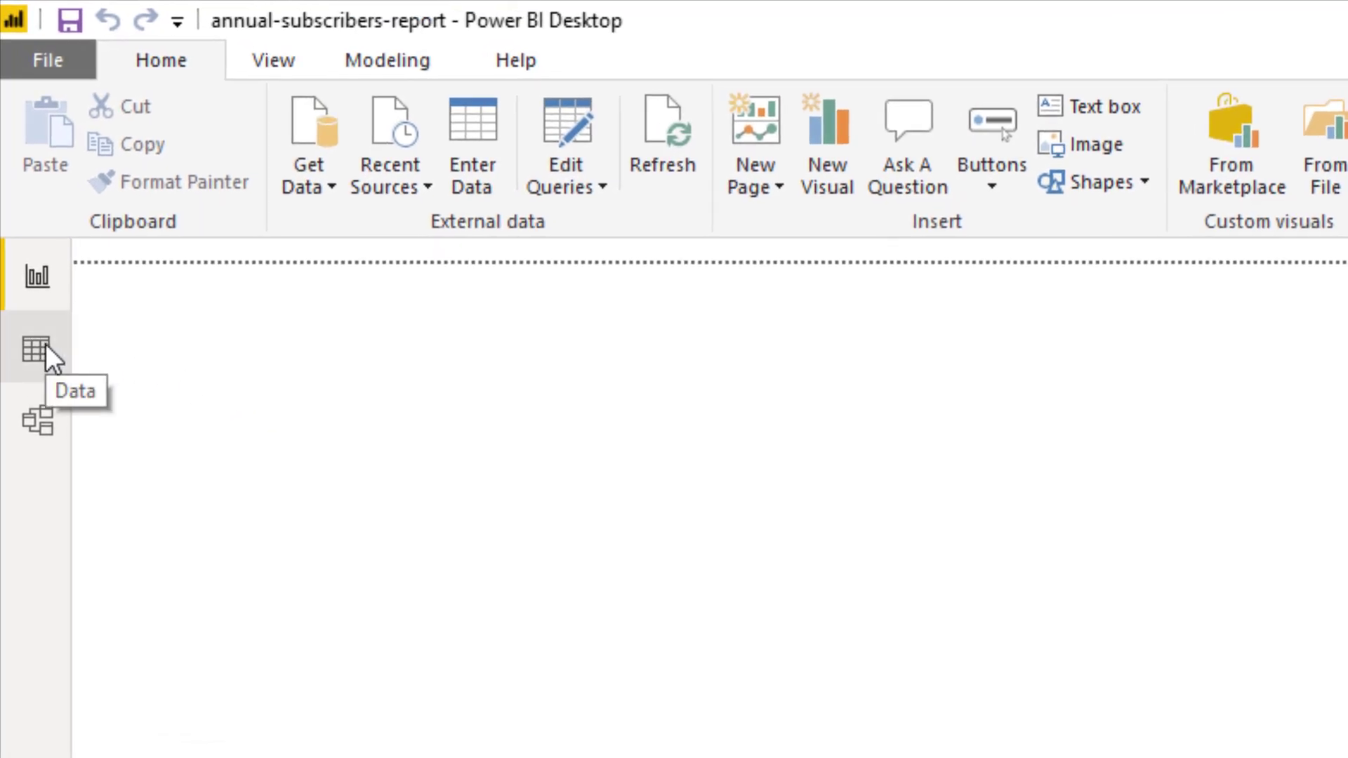
Switch to Data view to browse the subscribers table's 942,079 rows.
{"action": "left_click", "coordinate": [44, 349]}
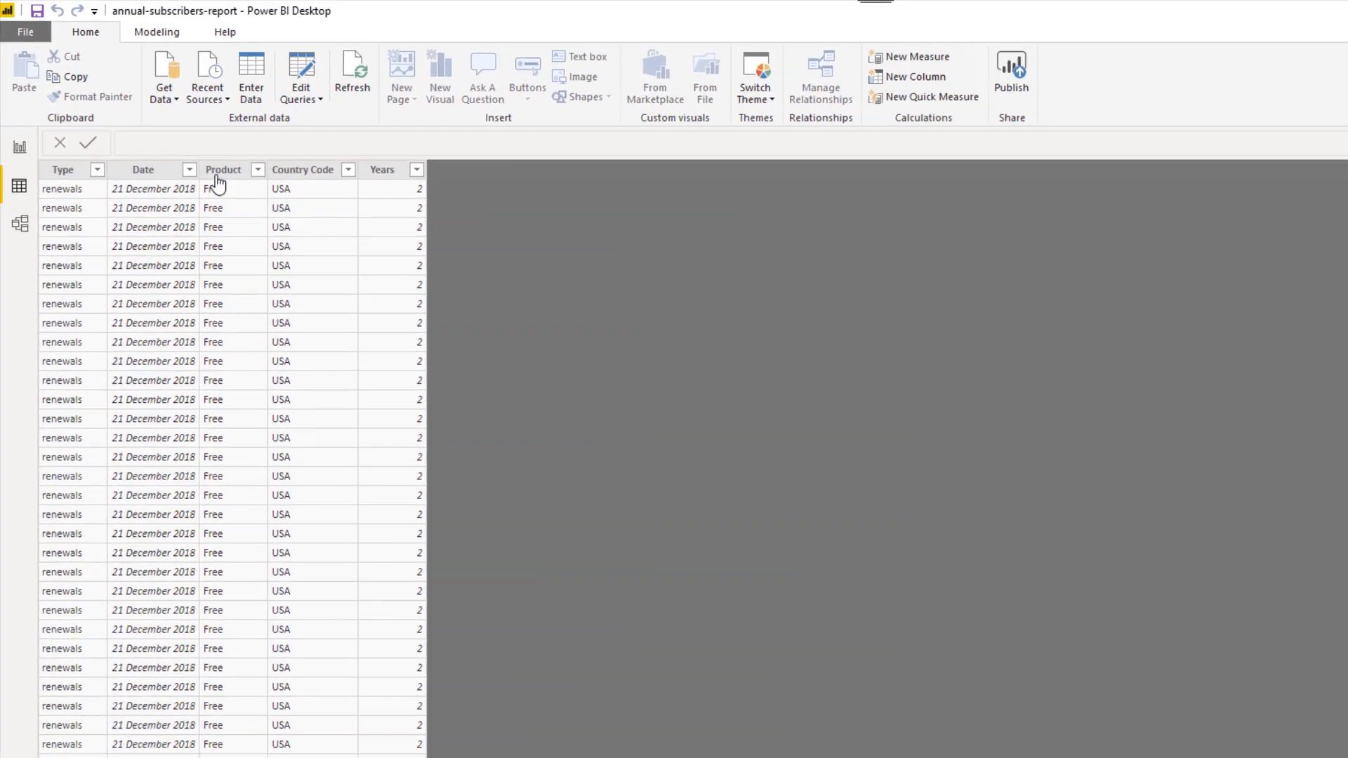
Import packages.xlsx from the subscribers folder as an Excel source to list its tables.
{"action": "left_click", "coordinate": [135, 76]}
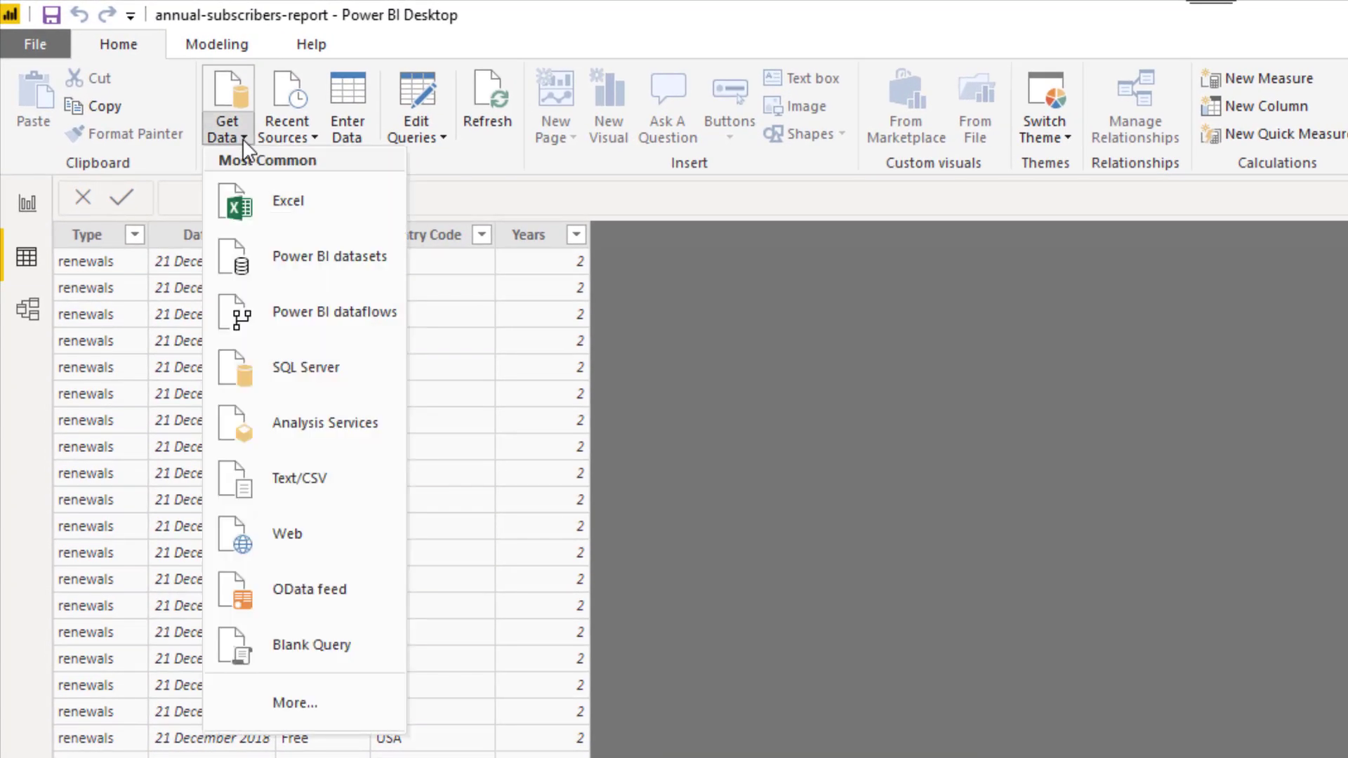
{"action": "left_click", "coordinate": [261, 218]}
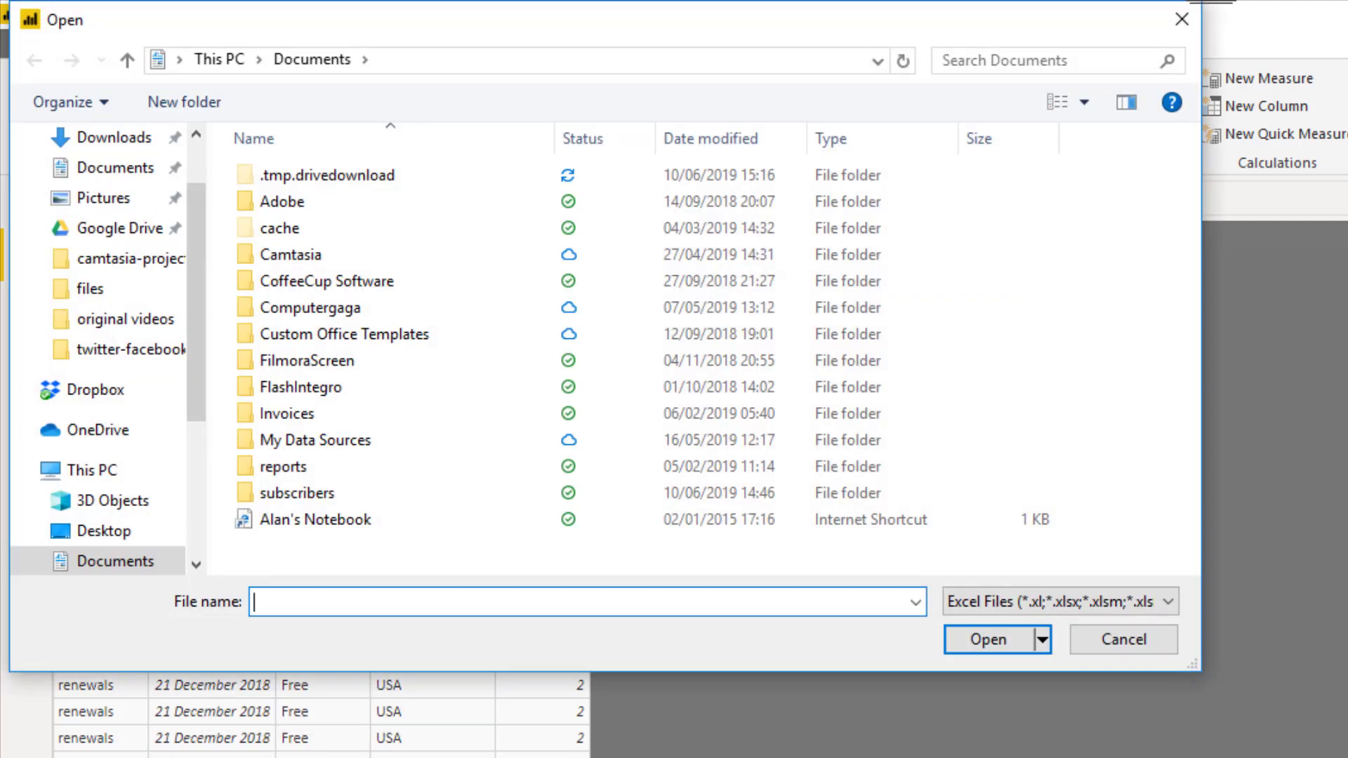
{"action": "left_click", "coordinate": [286, 496]}
{"action": "double_click", "coordinate": [285, 496]}
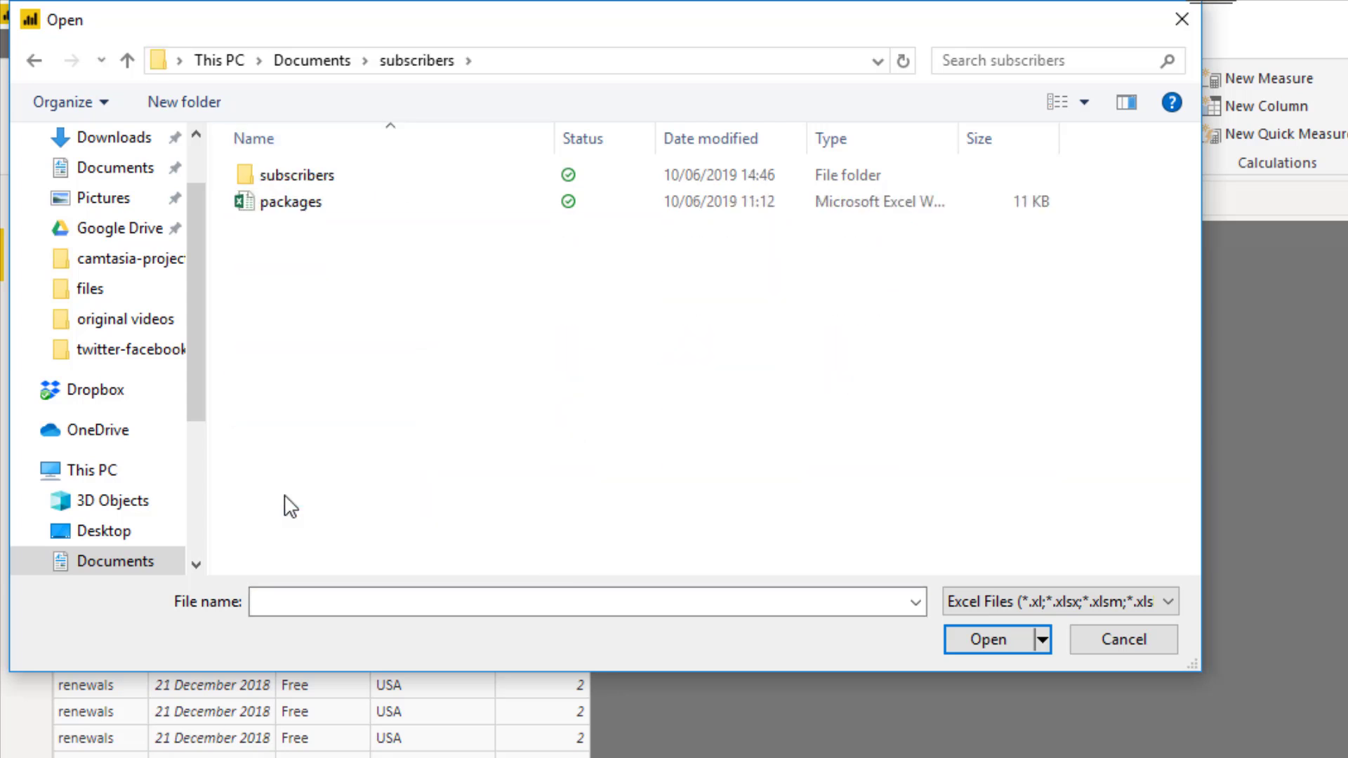
{"action": "left_click", "coordinate": [278, 210]}
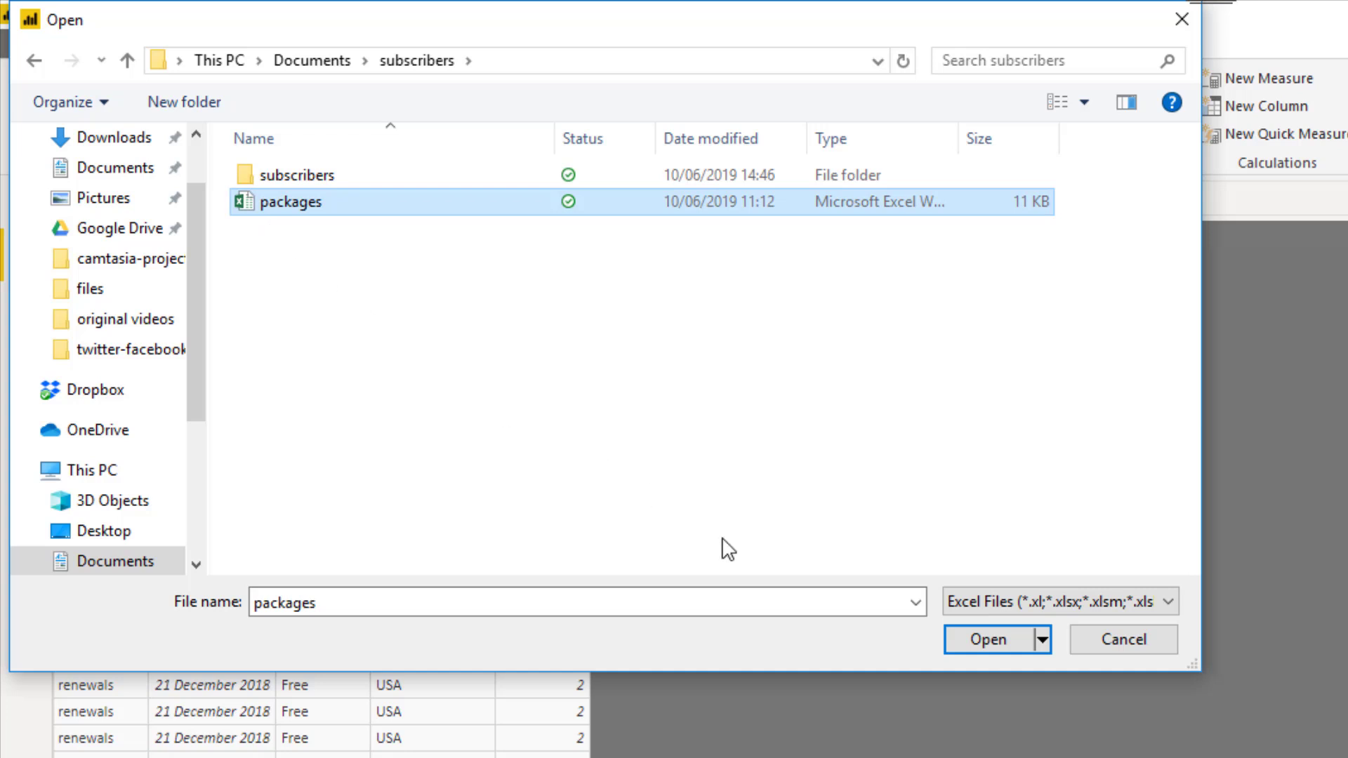
{"action": "left_click", "coordinate": [959, 637]}
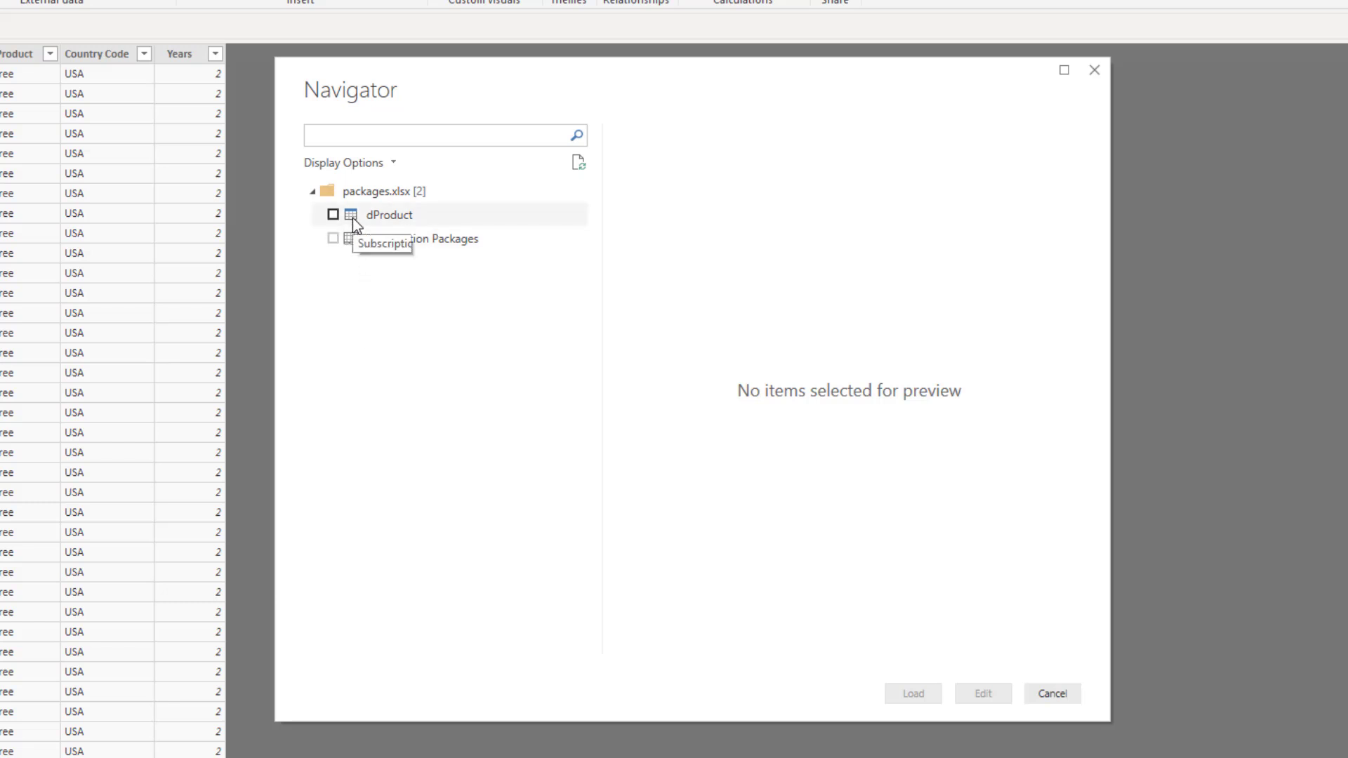
Preview dProduct and Subscription Packages in the Navigator, then tick dProduct for import.
{"action": "left_click", "coordinate": [407, 219]}
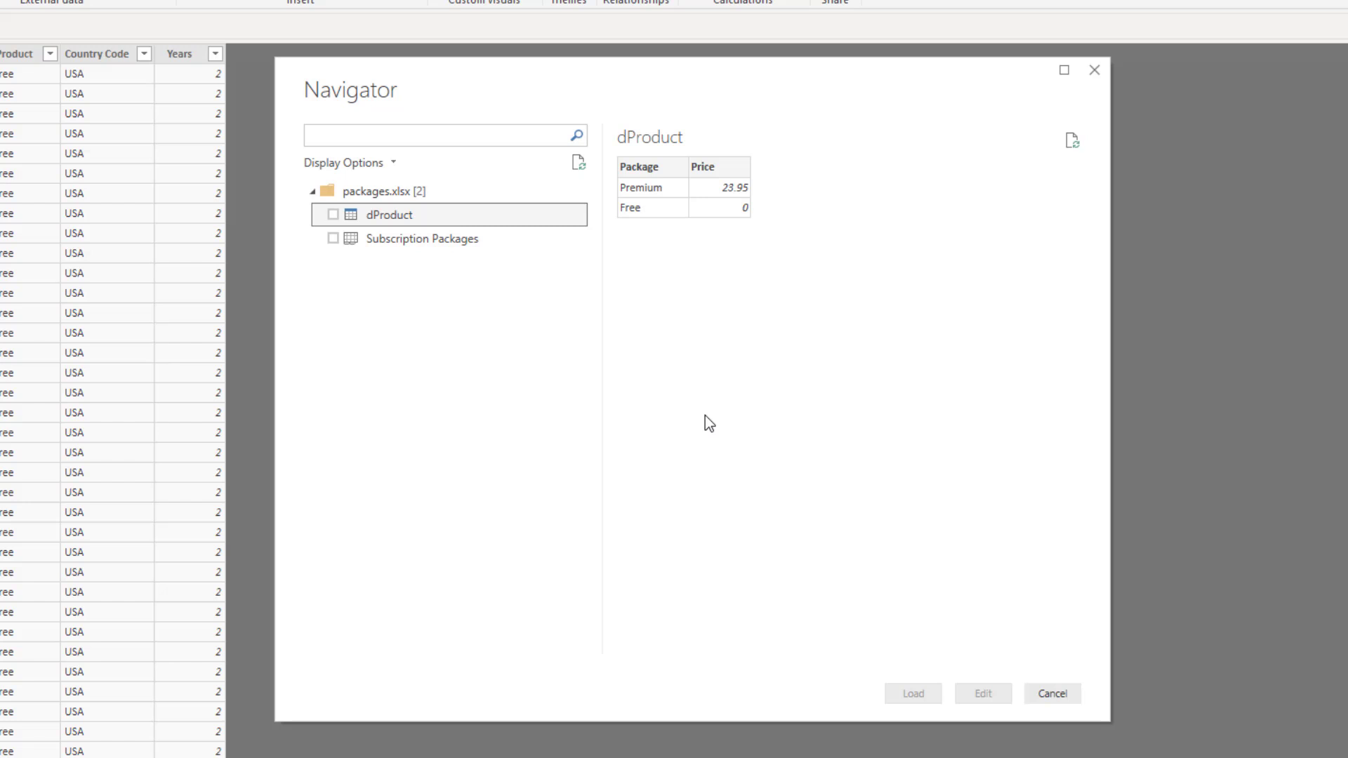
{"action": "left_click", "coordinate": [464, 240]}
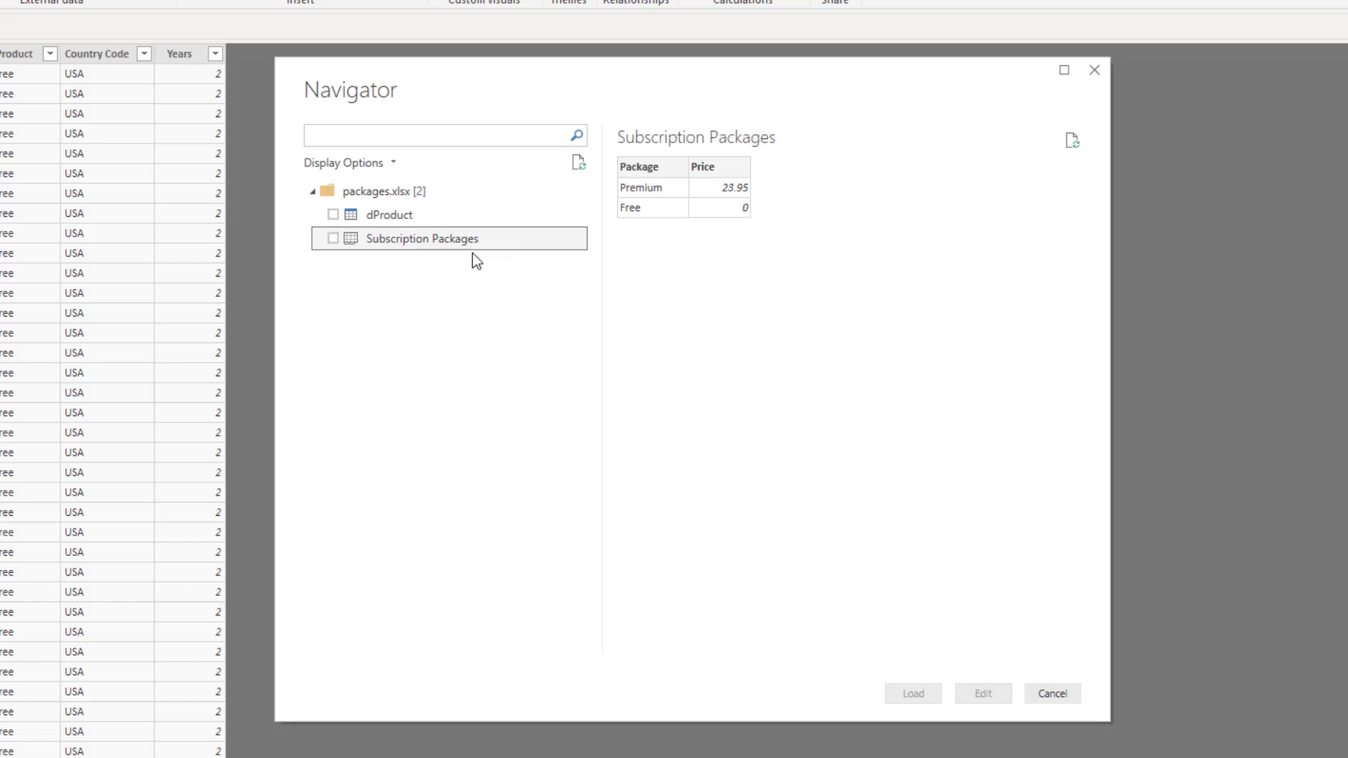
{"action": "left_click", "coordinate": [338, 217]}
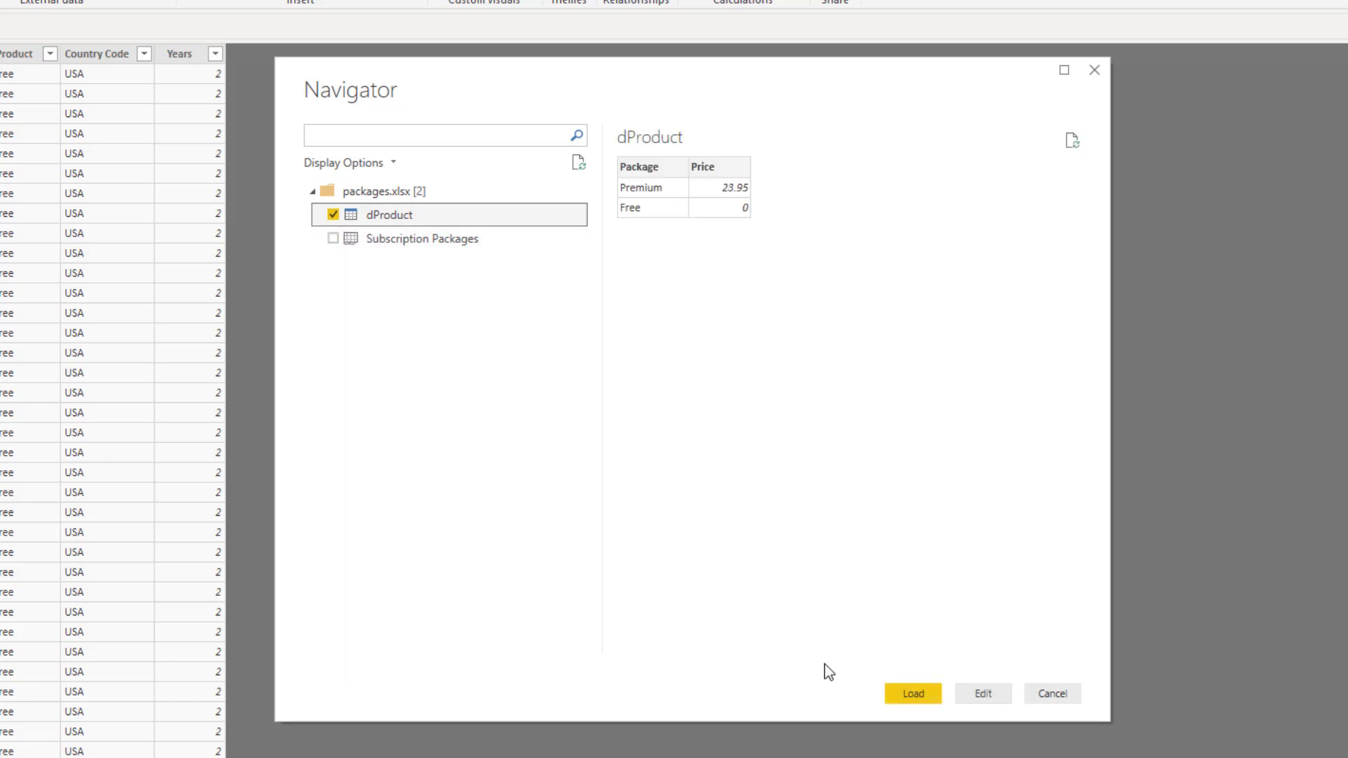
Open dProduct in Power Query and load its Package and Price columns into the model.
{"action": "left_click", "coordinate": [982, 694]}
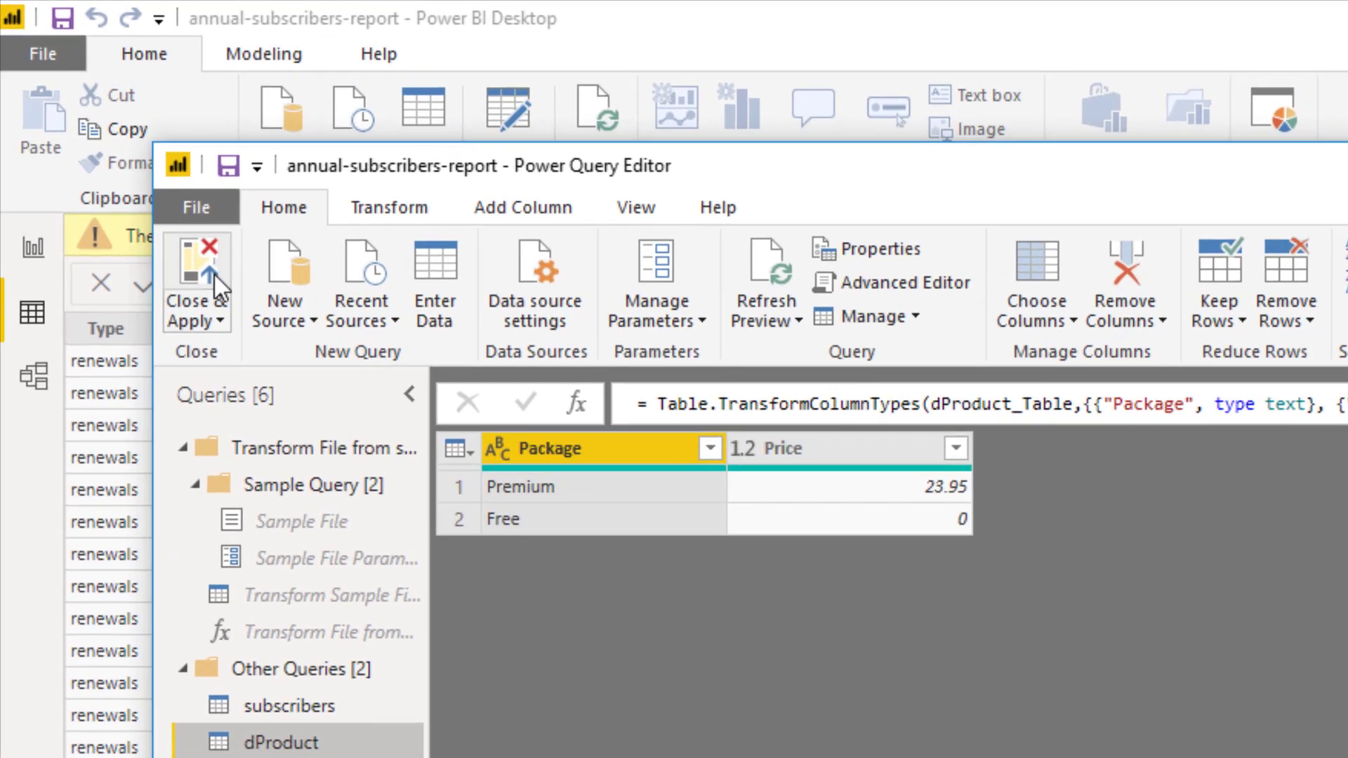
{"action": "left_click", "coordinate": [214, 273]}
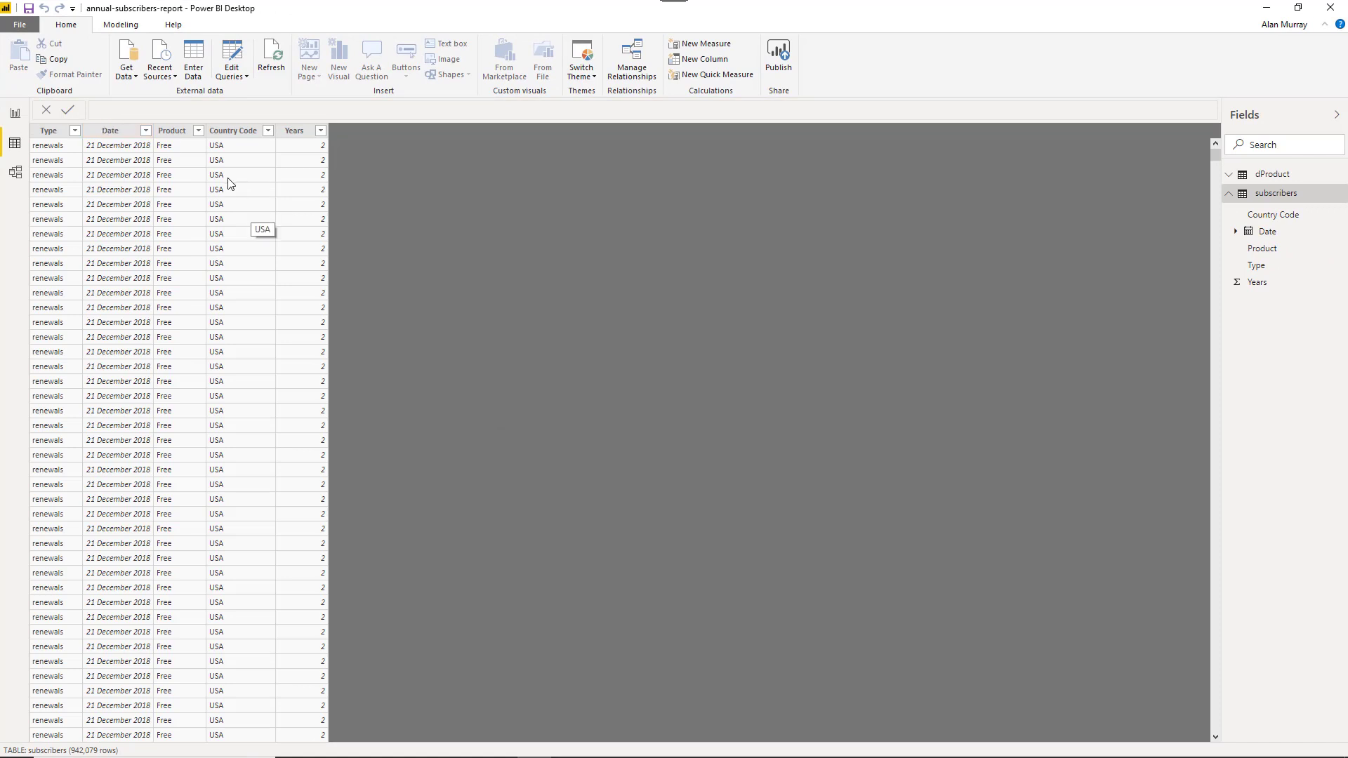
Start a Text/CSV import of countries.txt from the subscribers folder.
{"action": "left_click", "coordinate": [133, 76]}
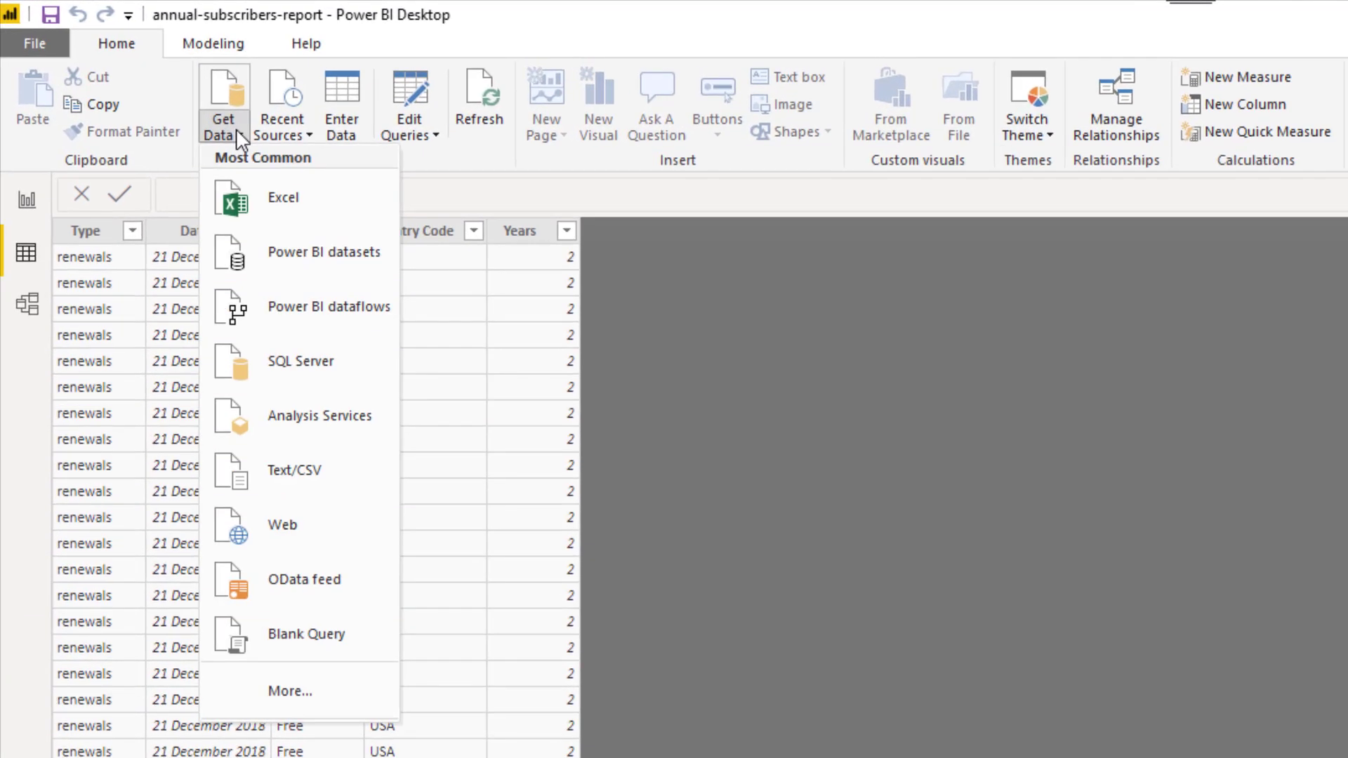
{"action": "left_click", "coordinate": [285, 484]}
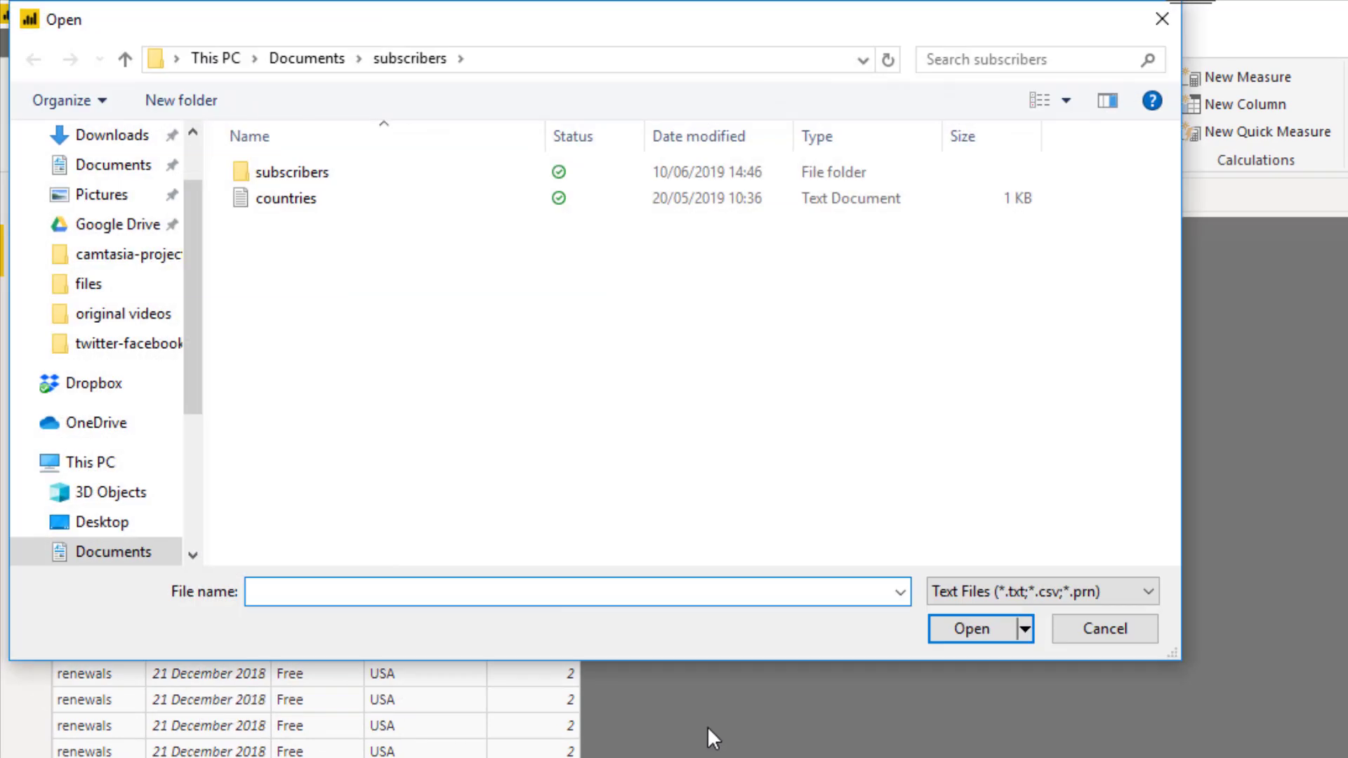
{"action": "left_click", "coordinate": [317, 205]}
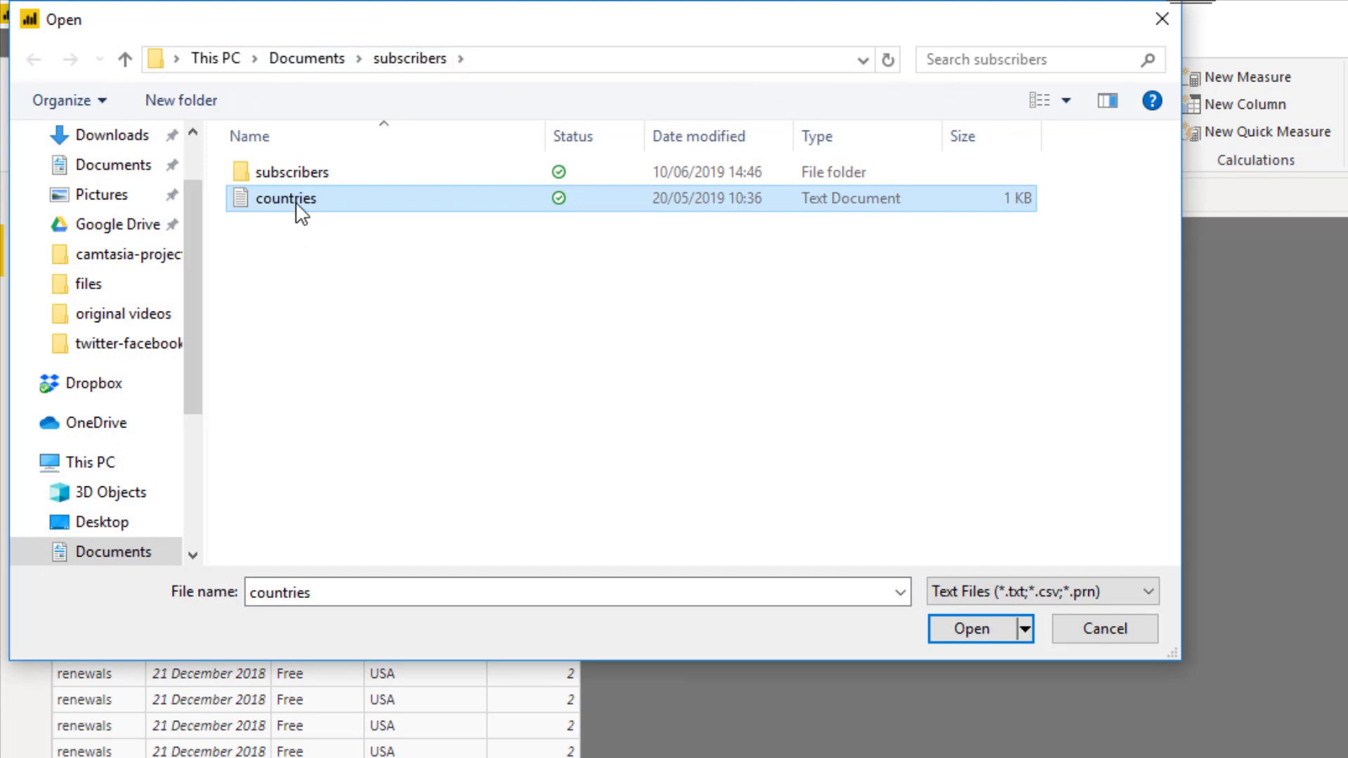
{"action": "left_click", "coordinate": [958, 635]}
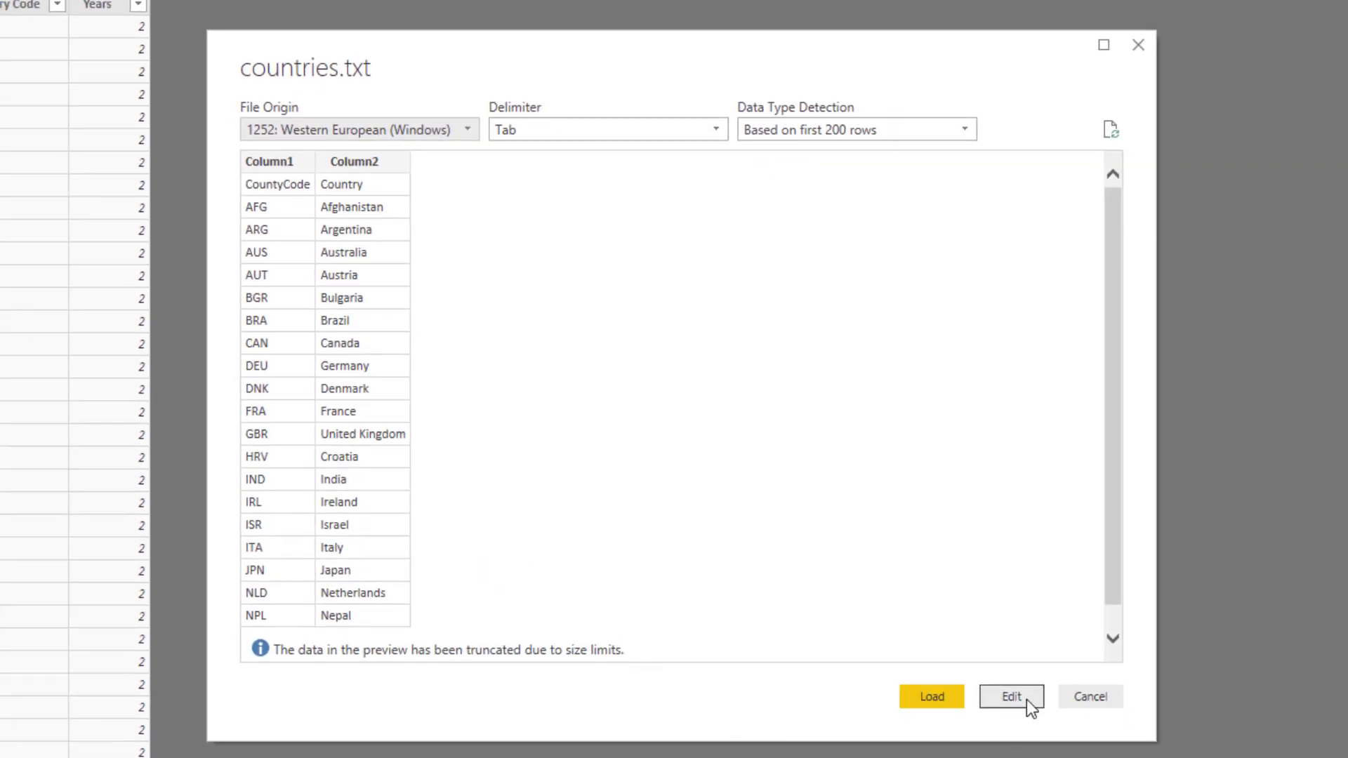
Rename the countries query to dcountries and promote its first row to CountyCode and Country headers.
{"action": "left_click", "coordinate": [1026, 699]}
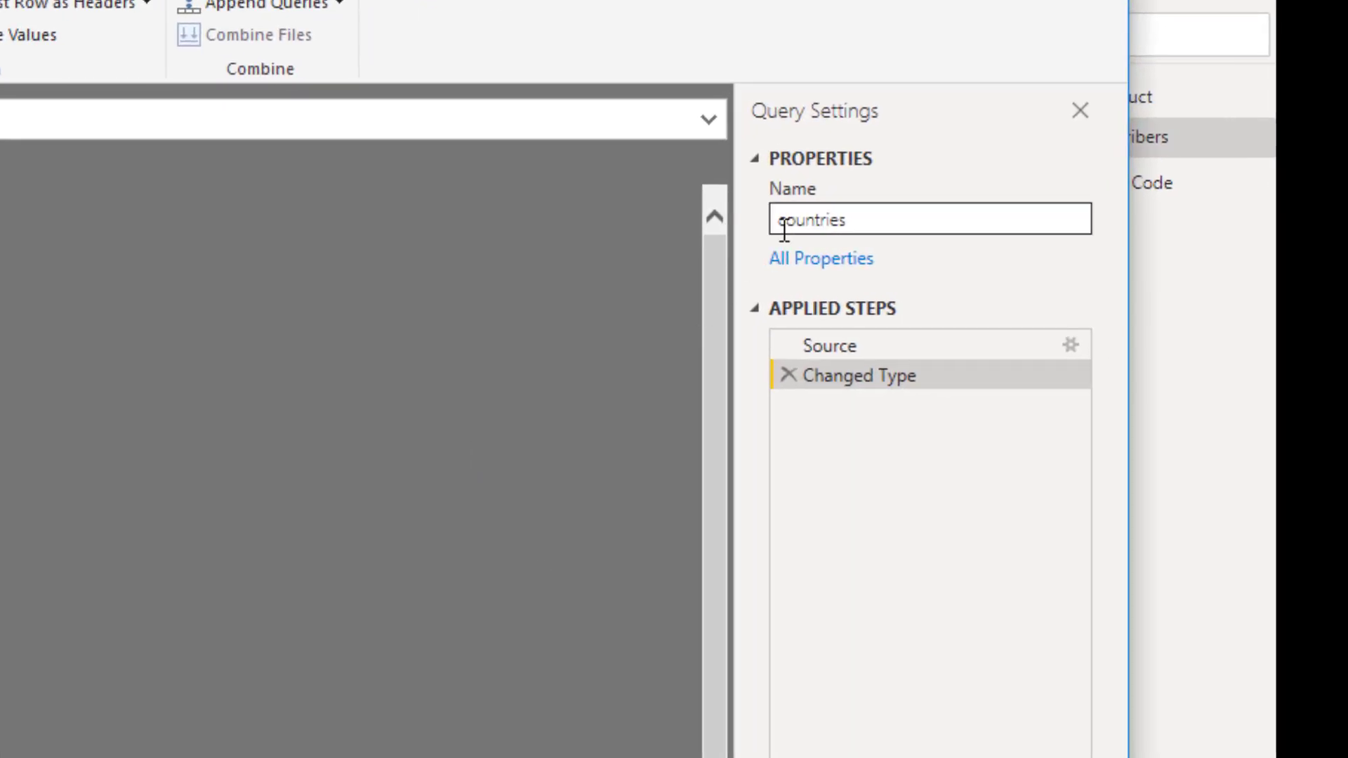
{"action": "left_click", "coordinate": [782, 226]}
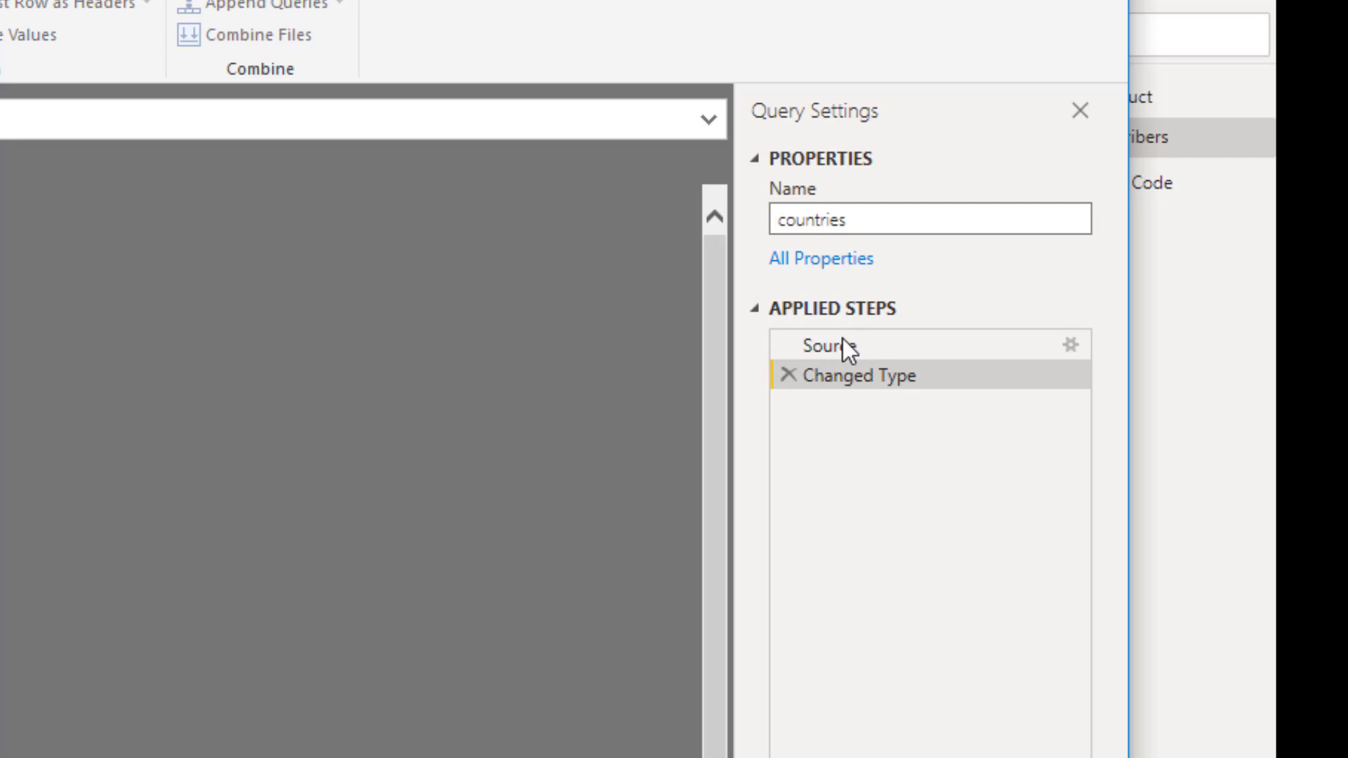
{"action": "type", "text": "d"}
{"action": "key", "text": "Return"}
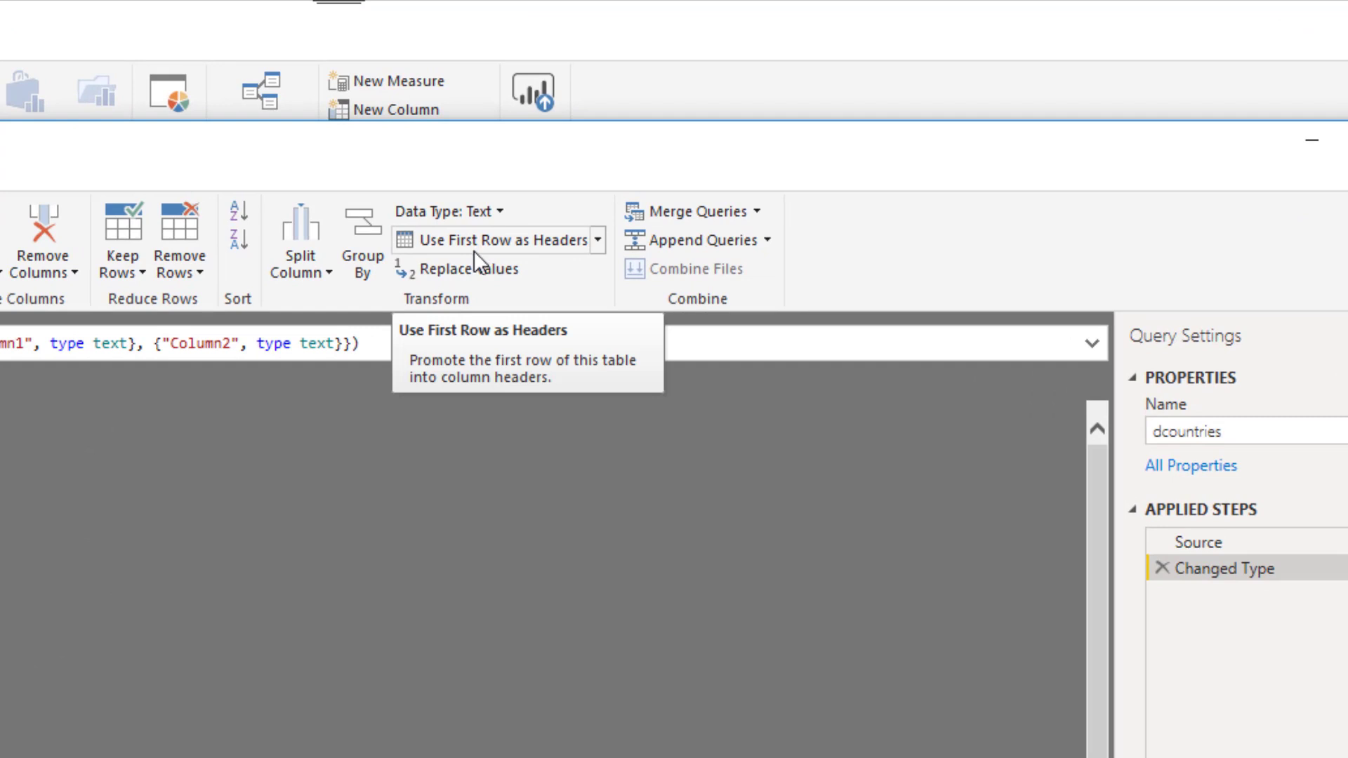
{"action": "left_click", "coordinate": [474, 246]}
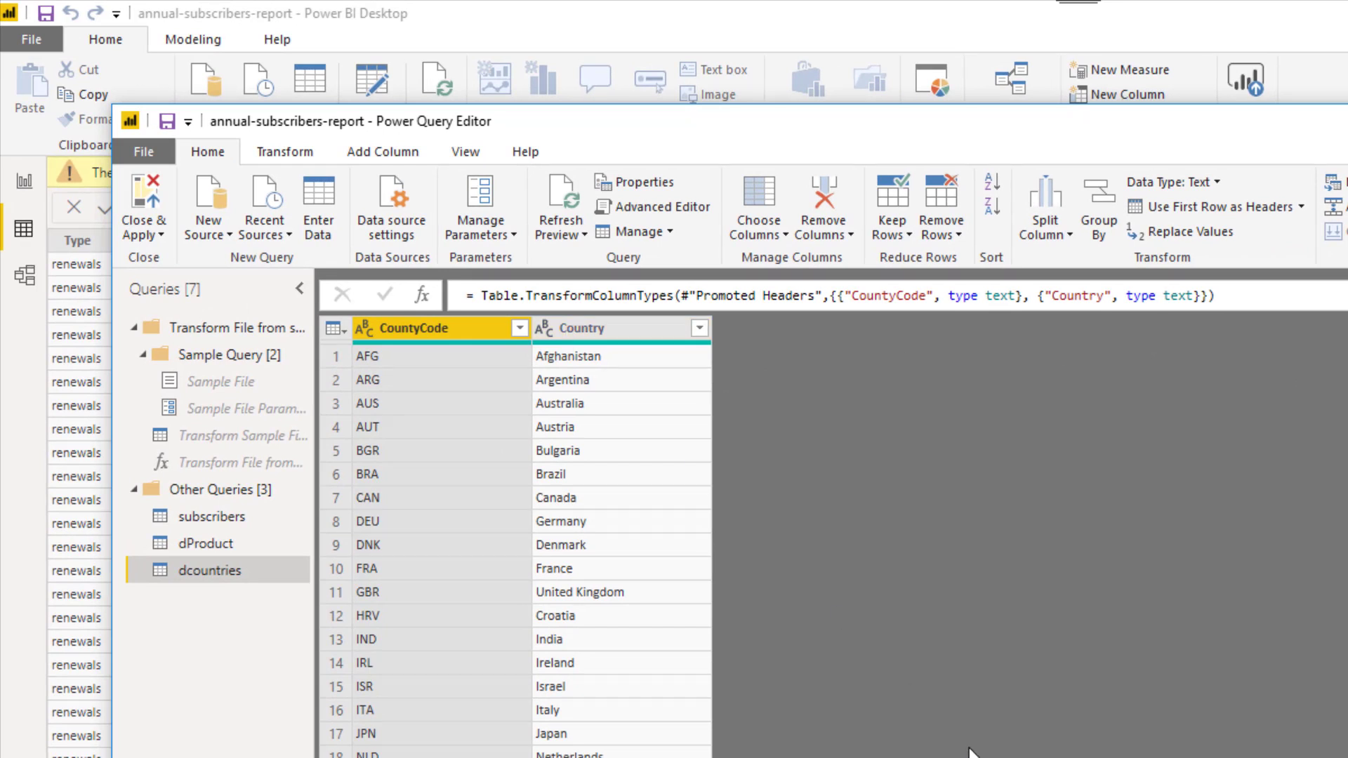
Load dcountries into the model and collapse the subscribers field list.
{"action": "left_click", "coordinate": [153, 203]}
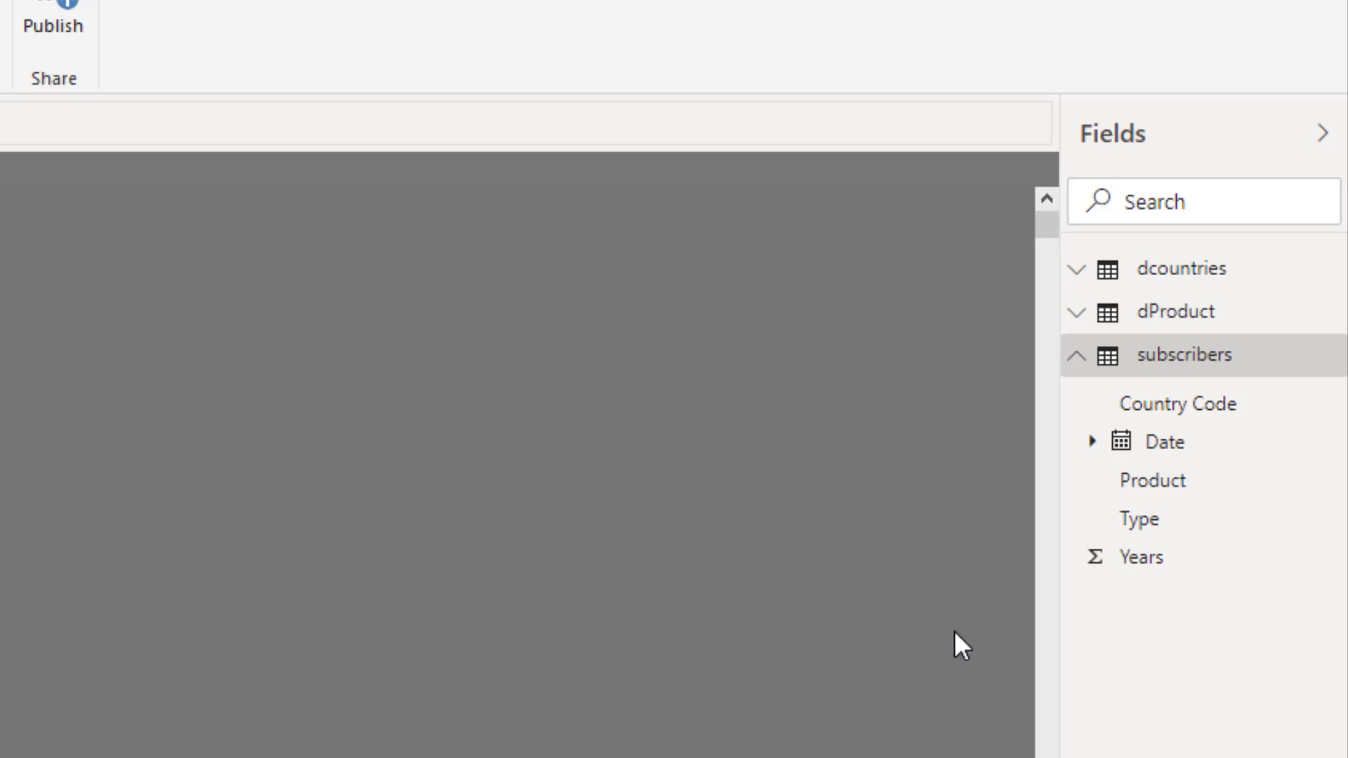
{"action": "left_click", "coordinate": [1076, 358]}
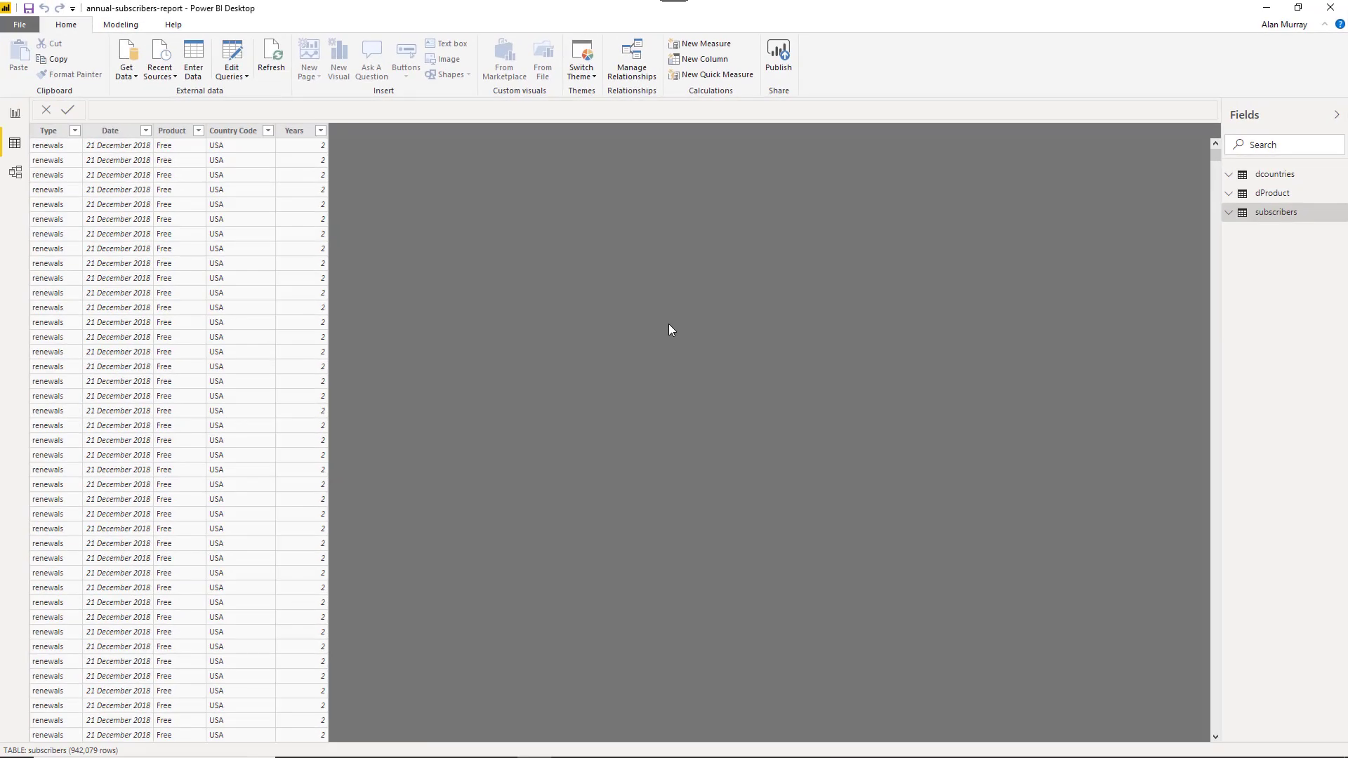
Switch from Report view to Model view showing the three unconnected tables.
{"action": "left_click", "coordinate": [16, 115]}
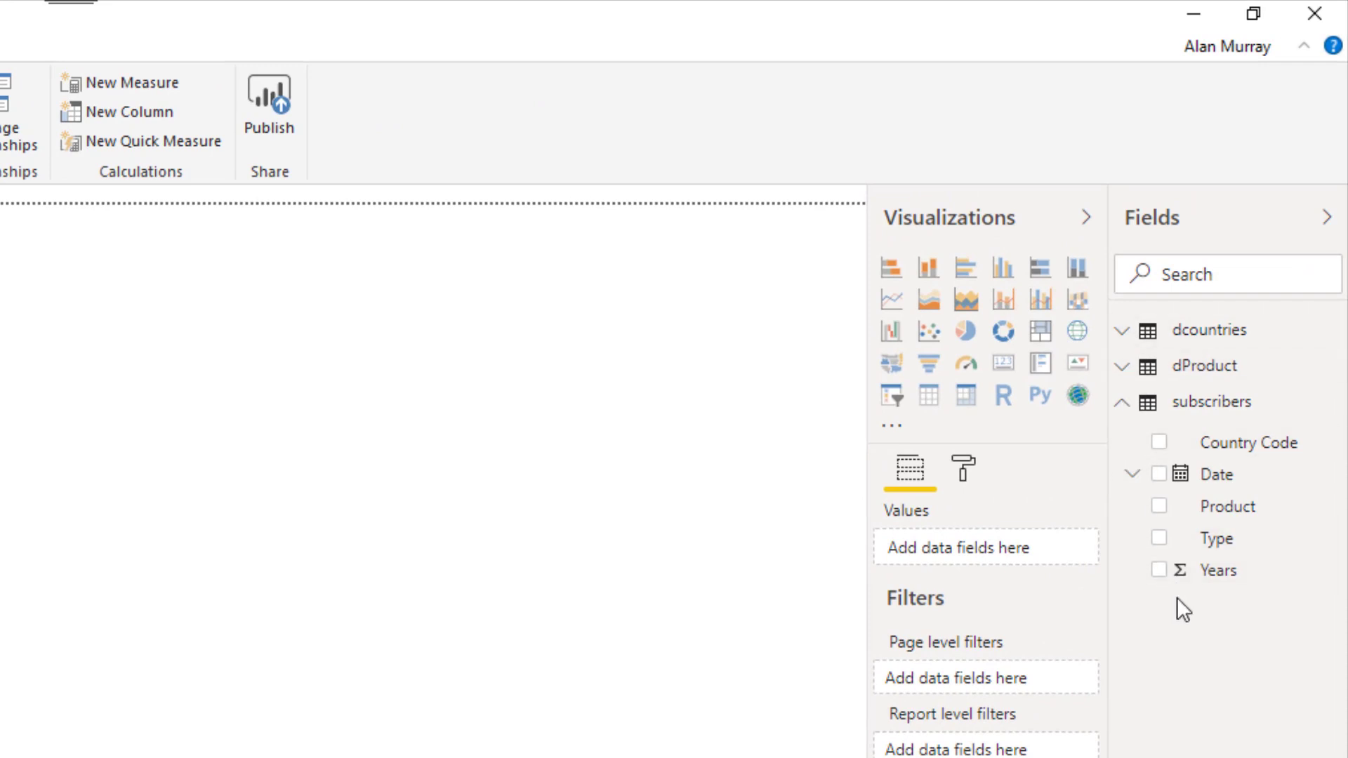
{"action": "left_click", "coordinate": [17, 173]}
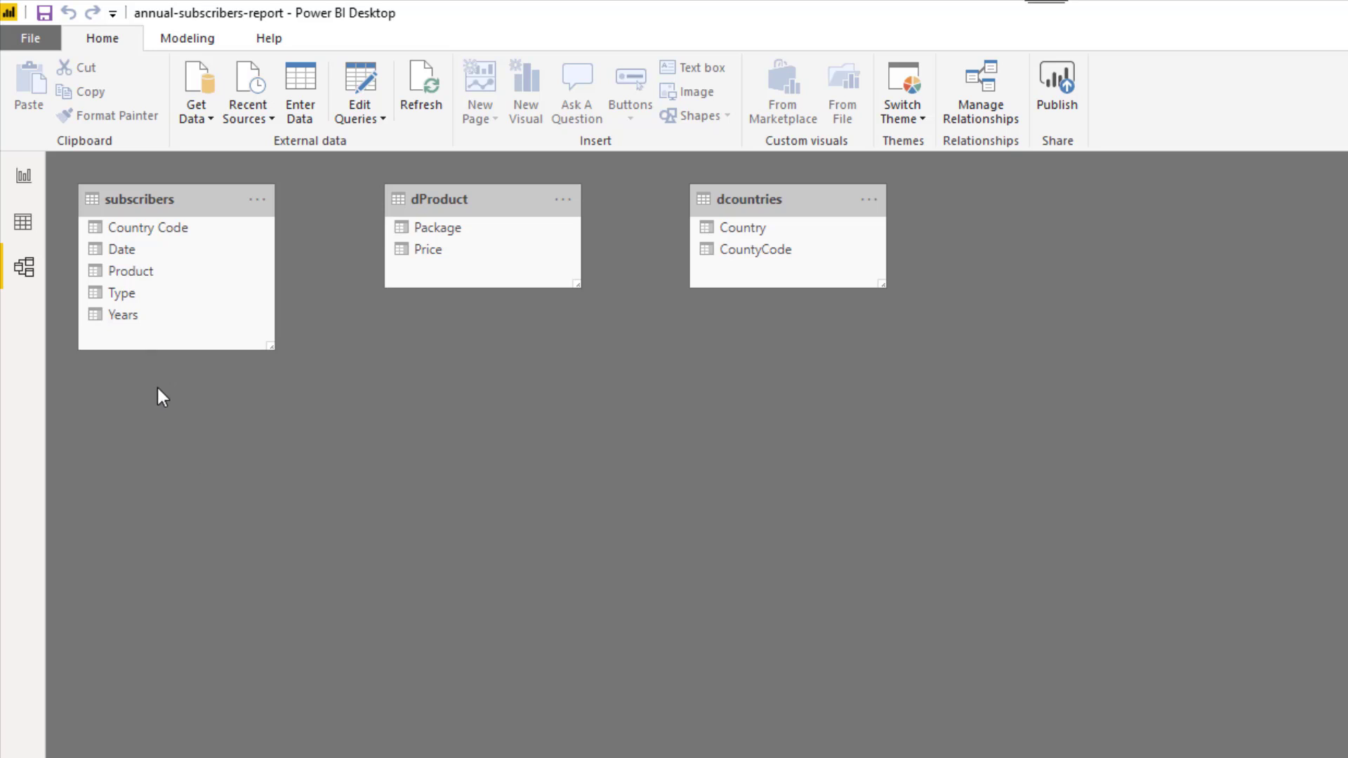
Return to Data view and scroll the subscribers rows back to the top.
{"action": "left_click", "coordinate": [35, 210]}
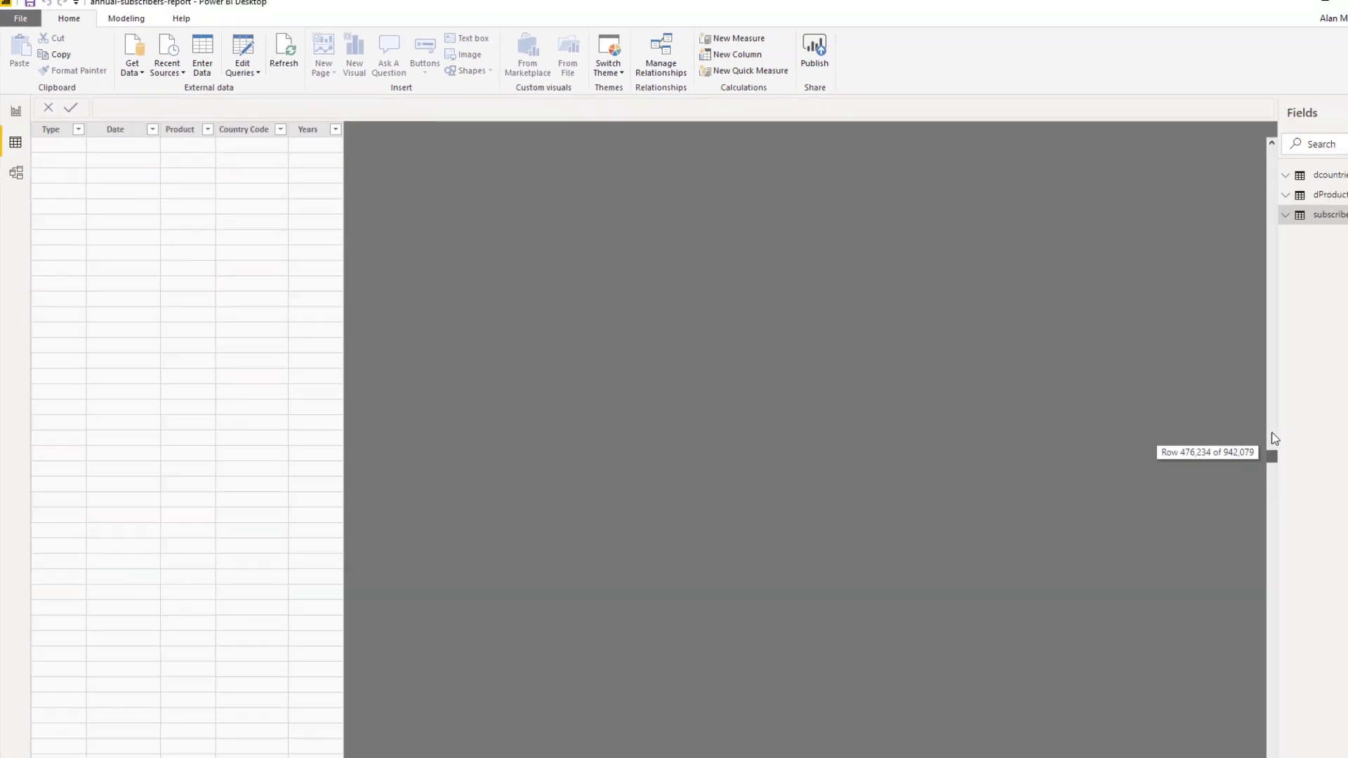
{"action": "left_click_drag", "start_coordinate": [1207, 460], "coordinate": [1162, 159]}
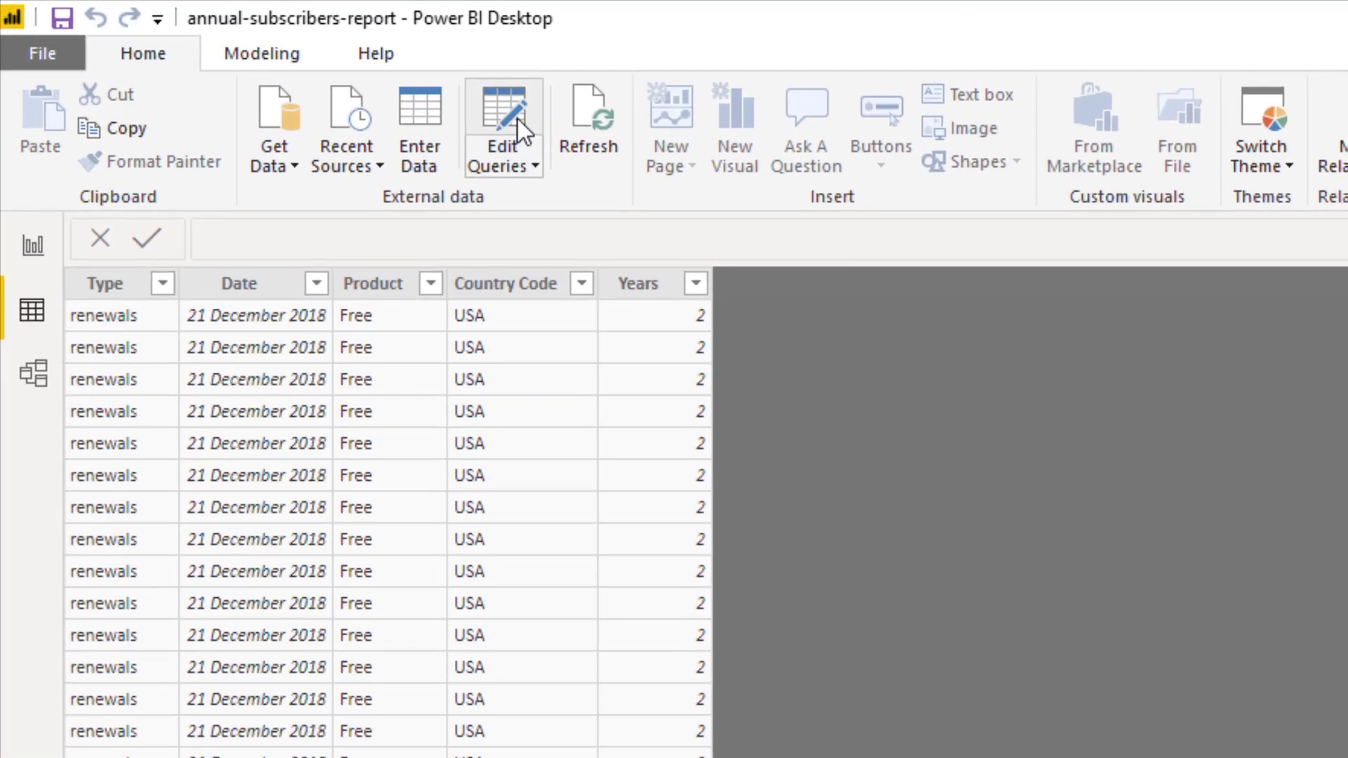
In Power Query Editor, apply Capitalize Each Word to the subscribers Type column so 'new' becomes 'New'.
{"action": "left_click", "coordinate": [519, 115]}
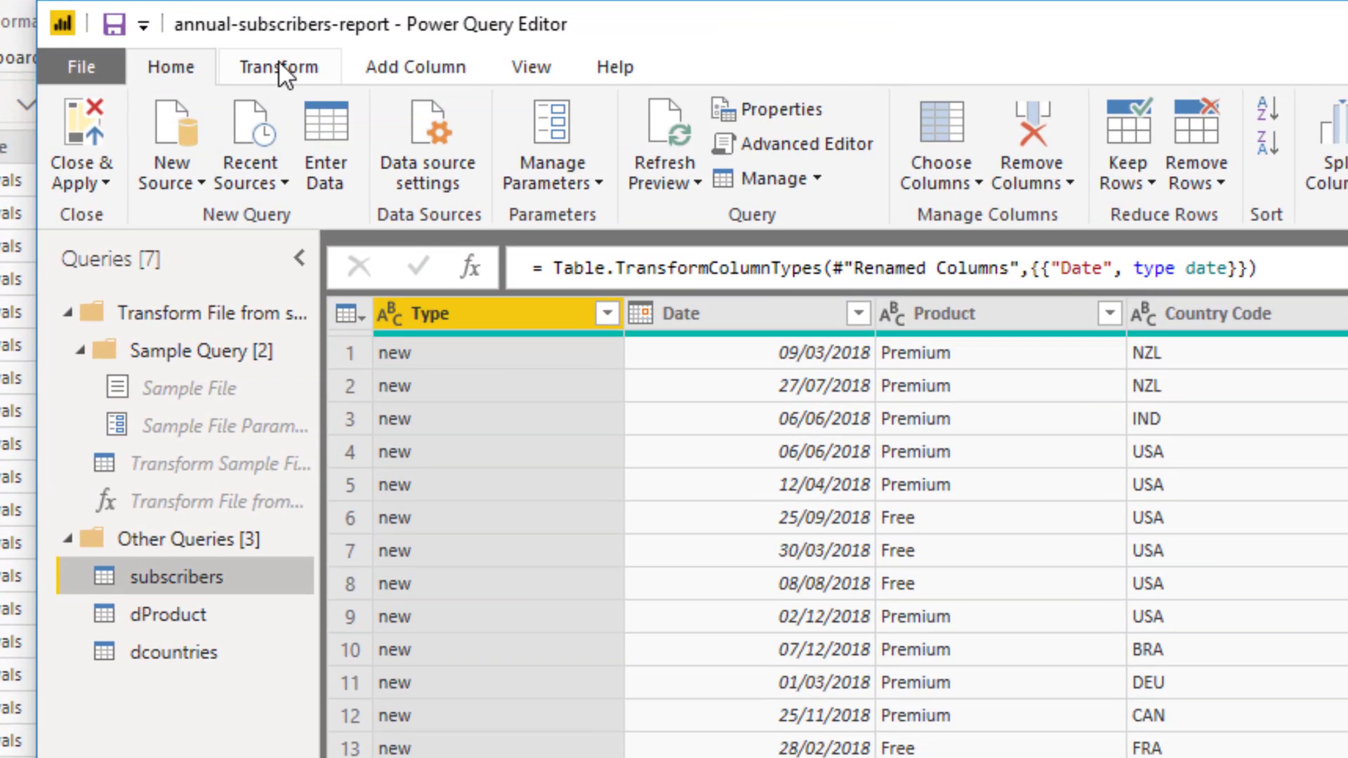
{"action": "left_click", "coordinate": [136, 82]}
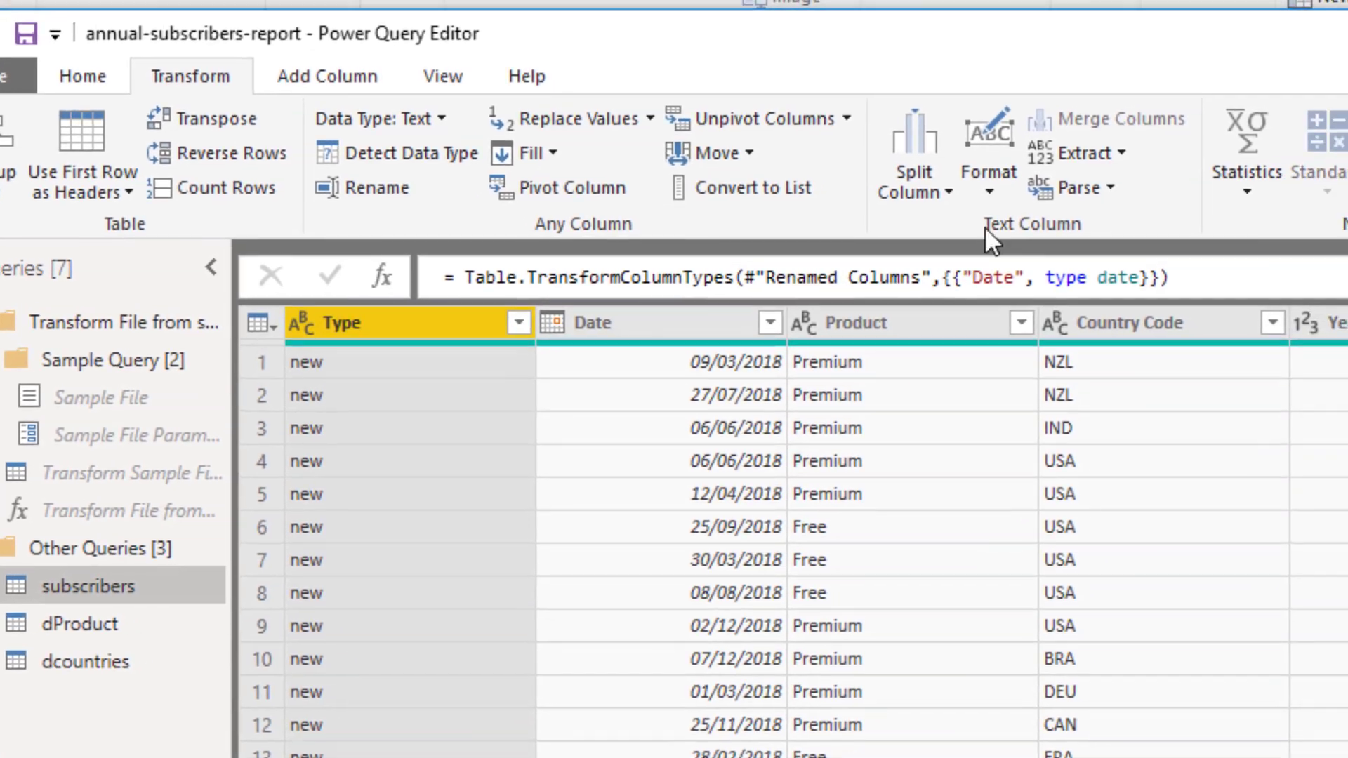
{"action": "left_click", "coordinate": [1077, 184]}
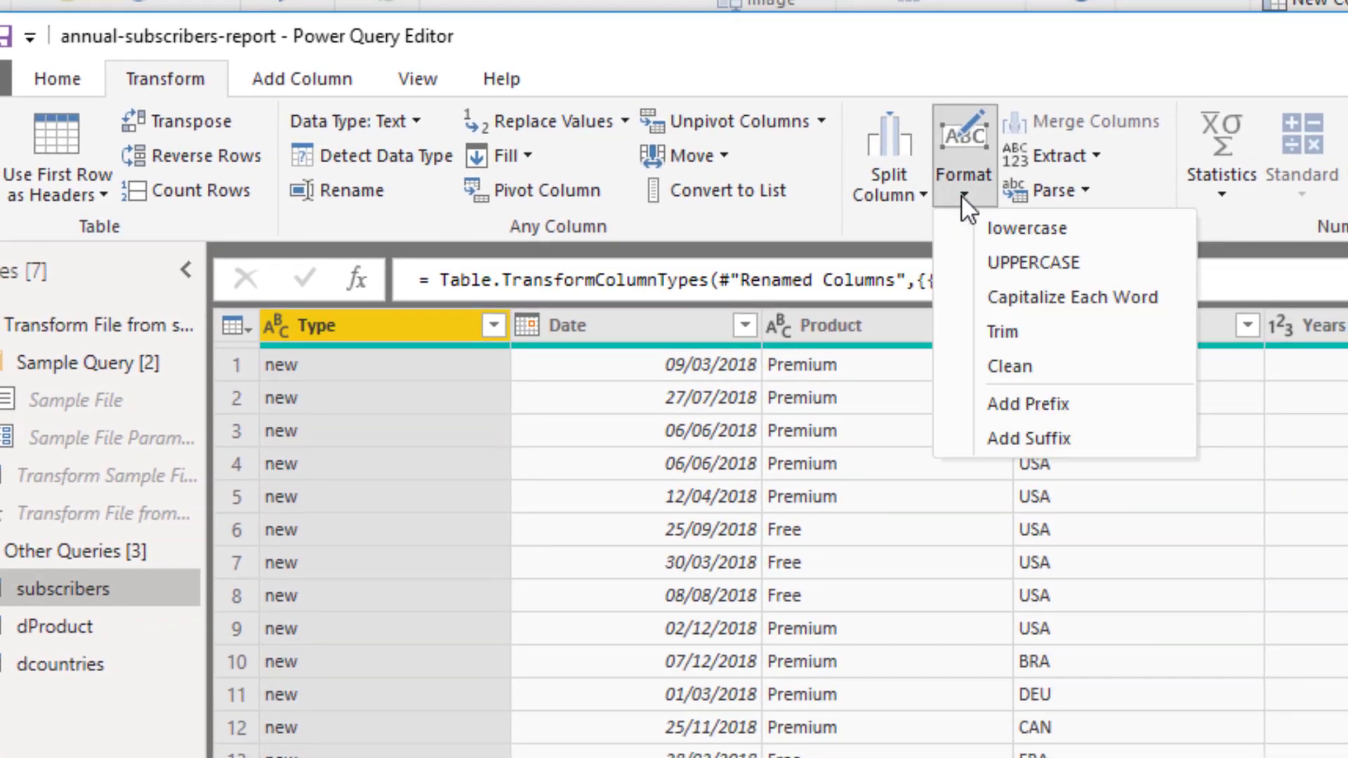
{"action": "left_click", "coordinate": [972, 296]}
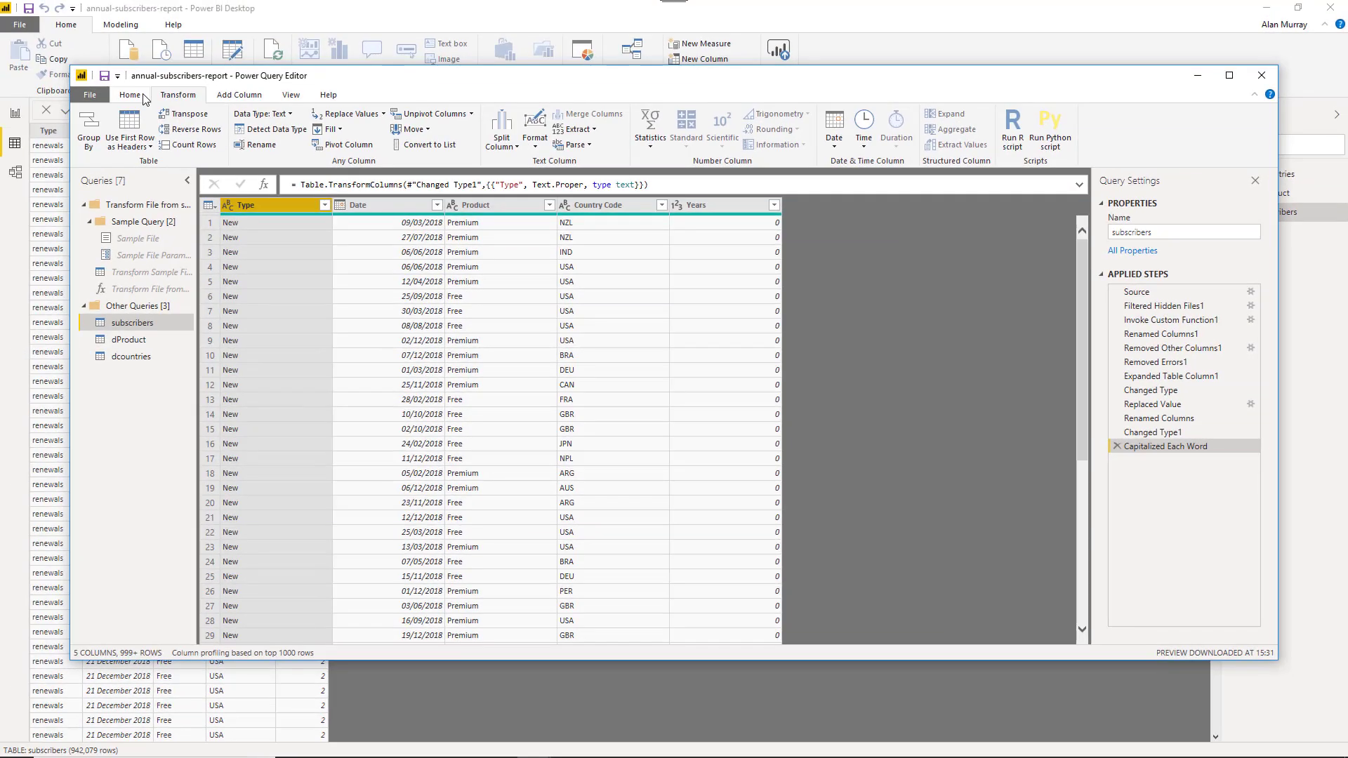
Close & Apply the Power Query changes to load the capitalized subscribers Type values into the model.
{"action": "left_click", "coordinate": [130, 94]}
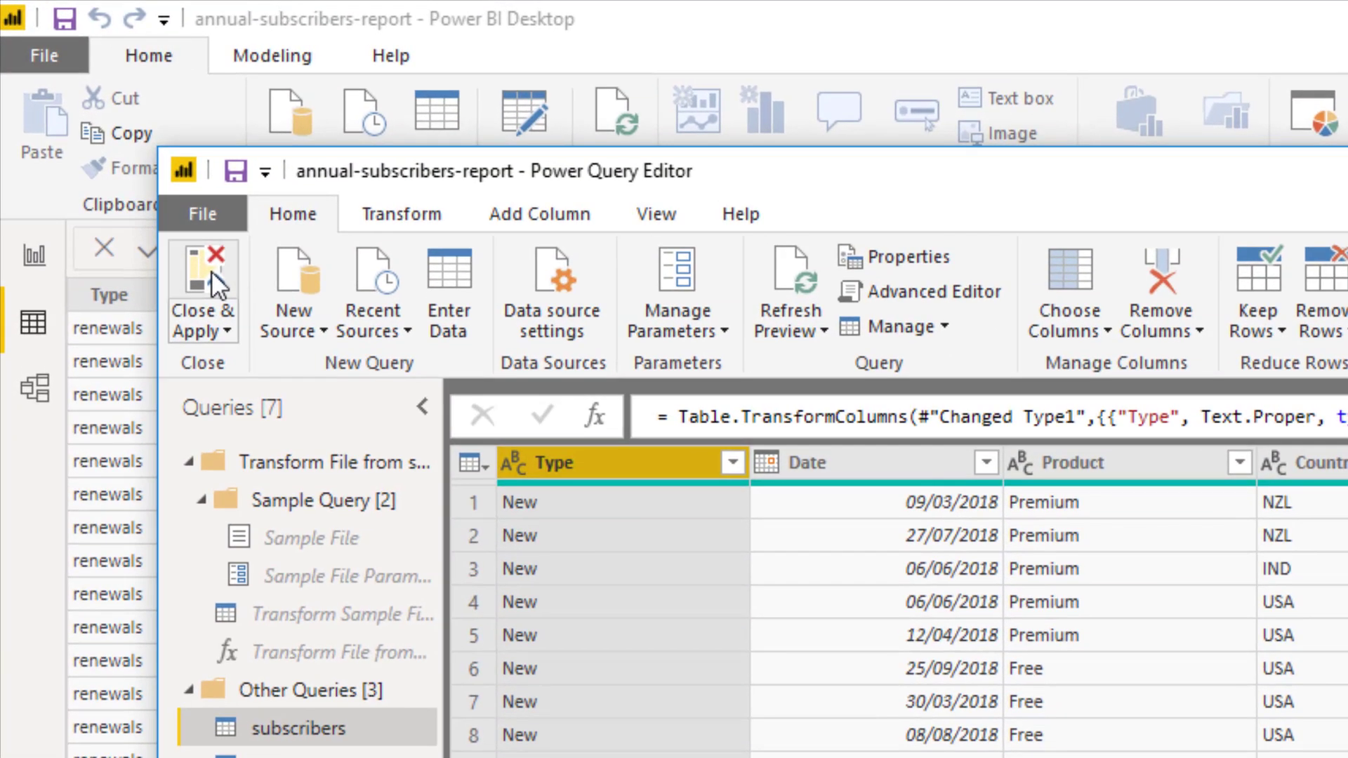
{"action": "left_click", "coordinate": [211, 271]}
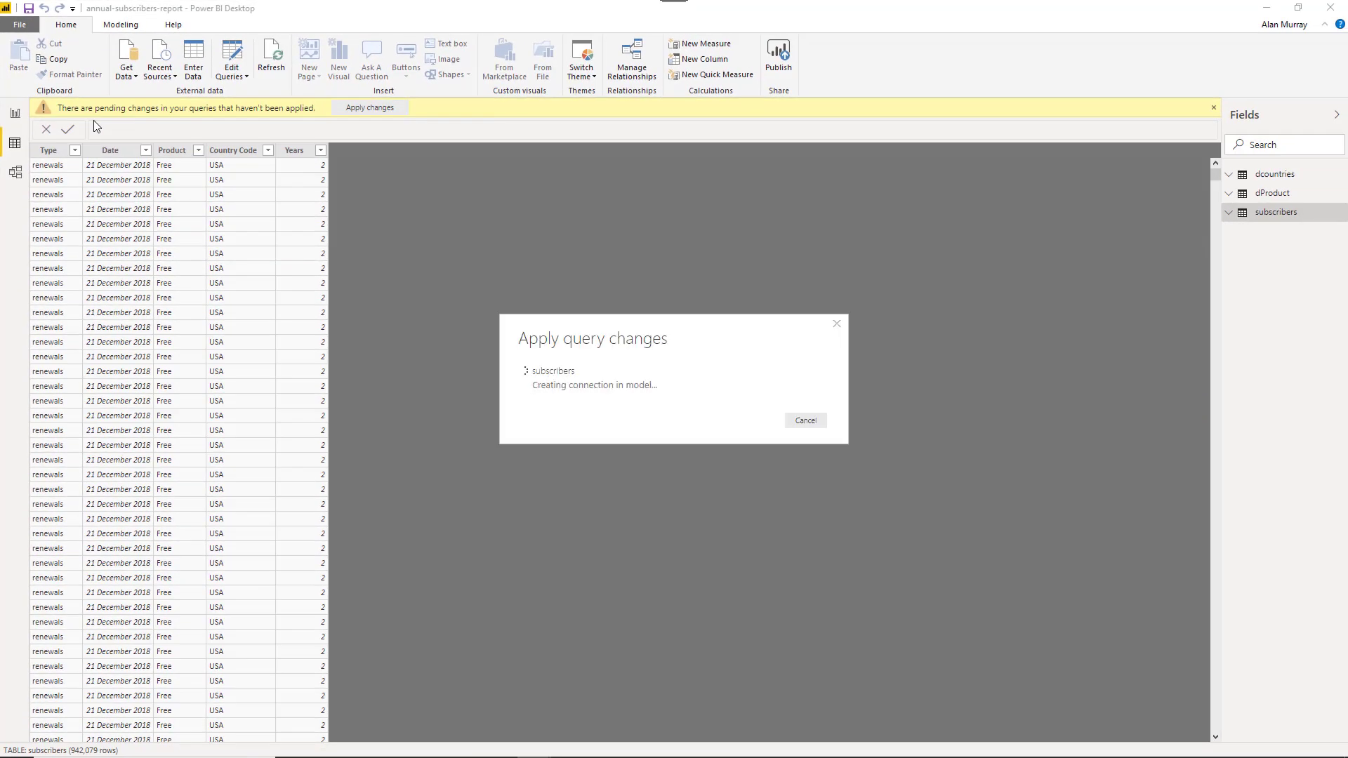